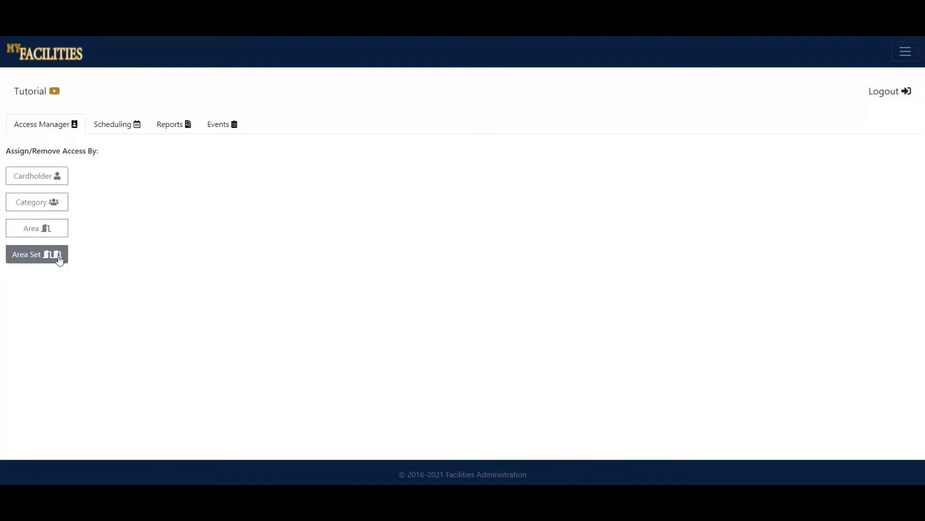
Open access assignment by category, filter the category list by the name "aca", and clear the filter.
click(55, 212)
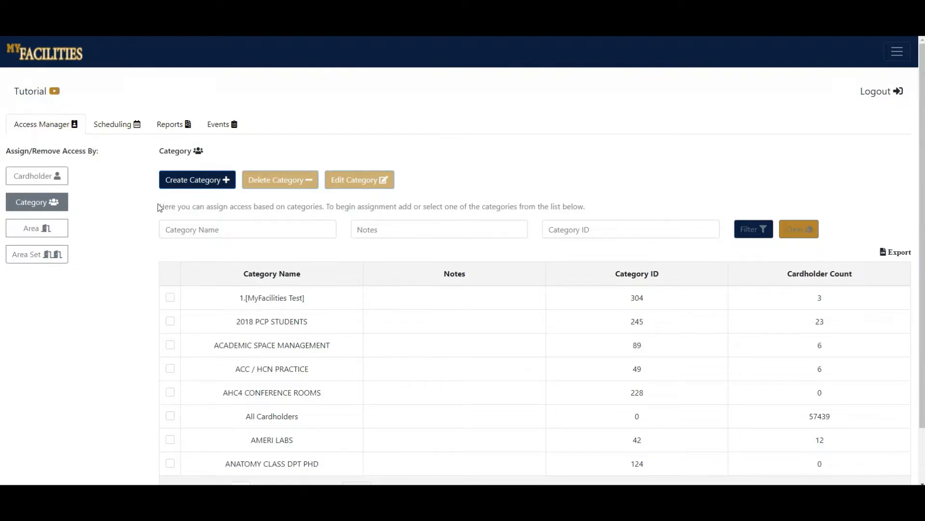
scroll(159, 207, down, 1)
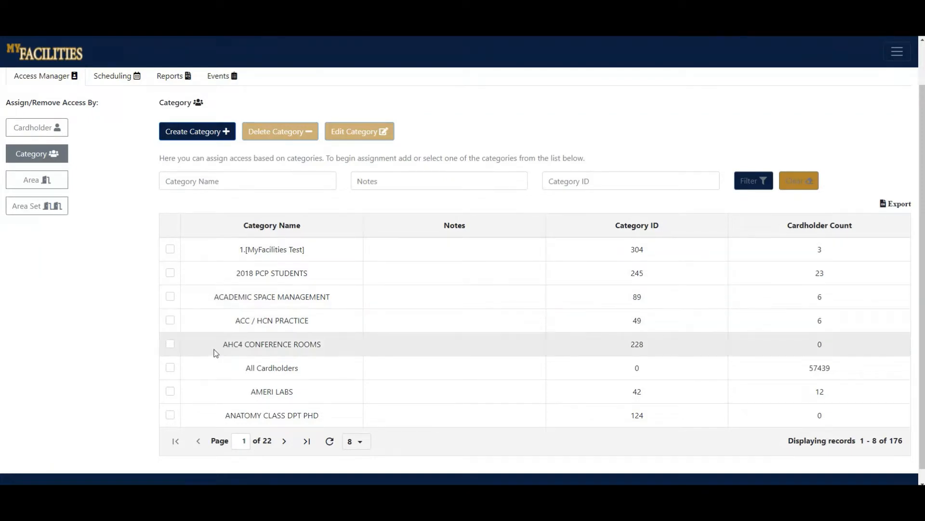
click(230, 183)
text(acada)
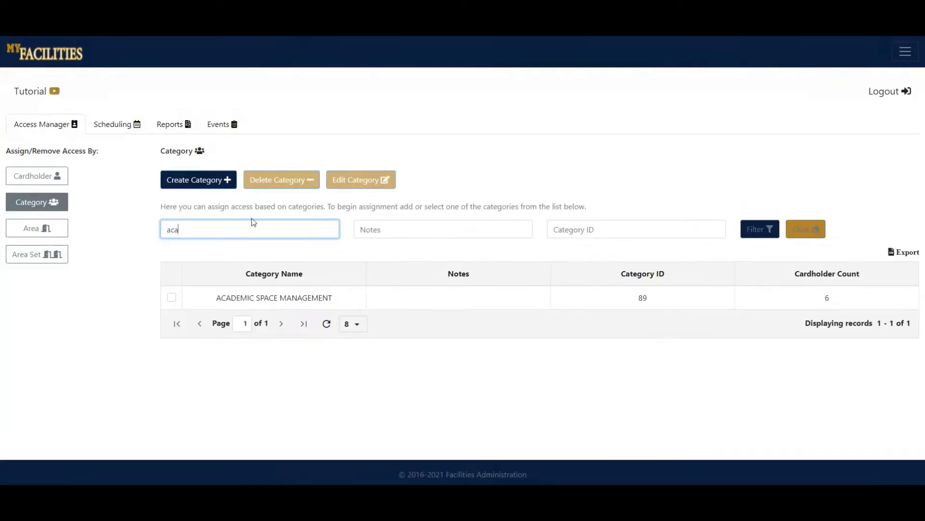
double_click(235, 226)
key(BackSpace)
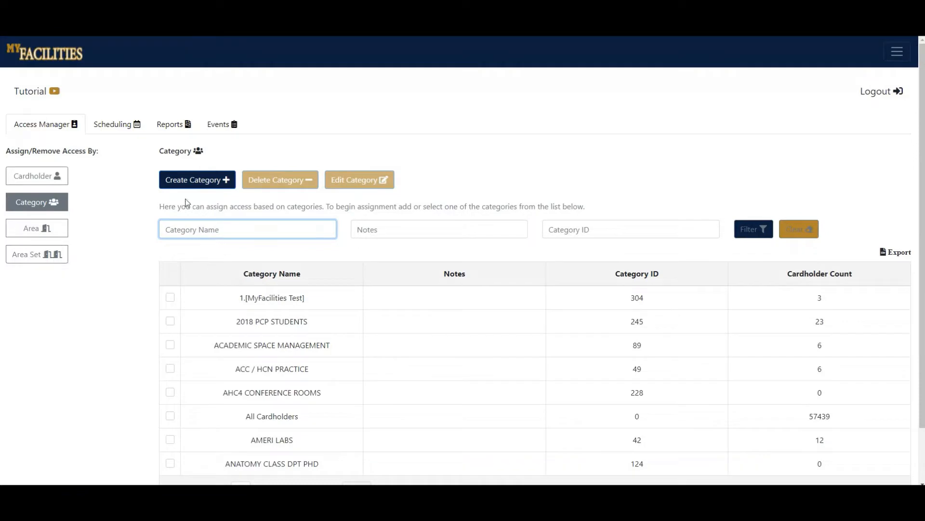
Create a new test category, correcting the typo in its name and leaving the optional notes empty.
click(189, 185)
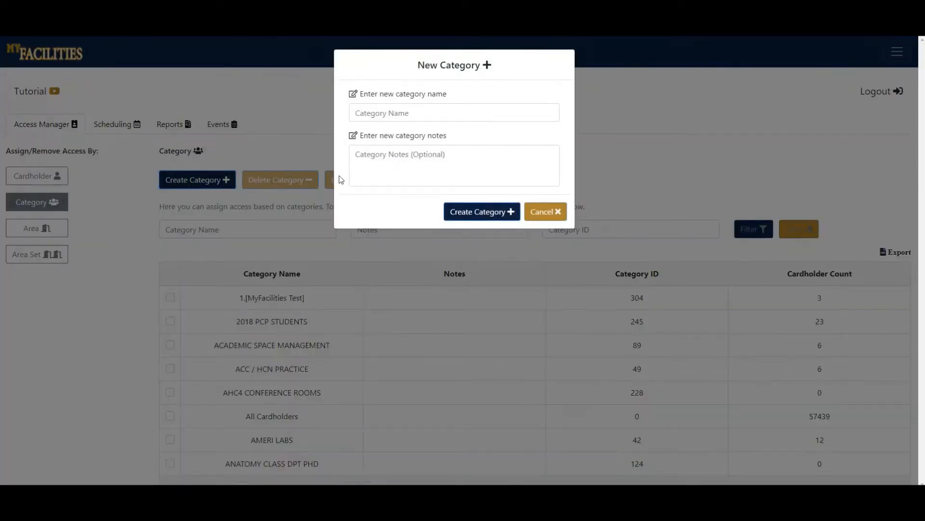
click(416, 113)
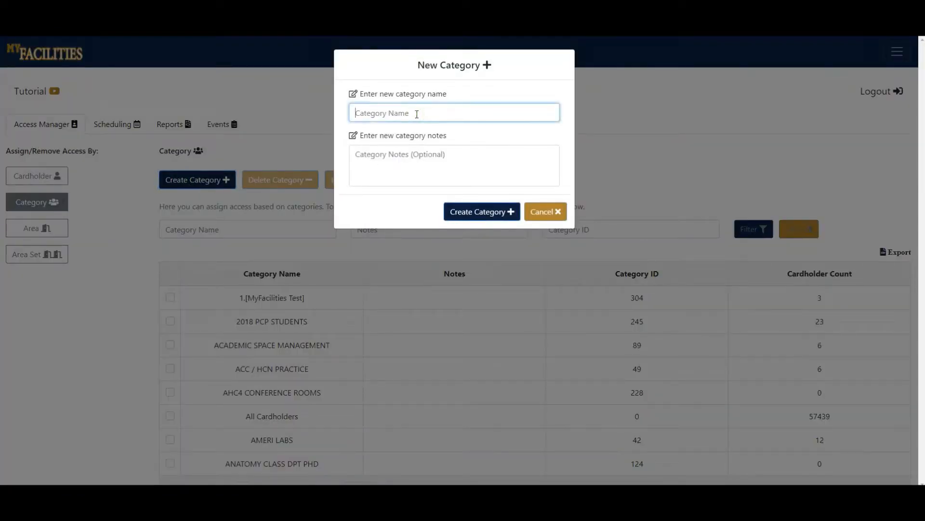
text(tetsbyjuan)
click(371, 114)
key(BackSpace)
key(BackSpace)
text(st)
click(489, 211)
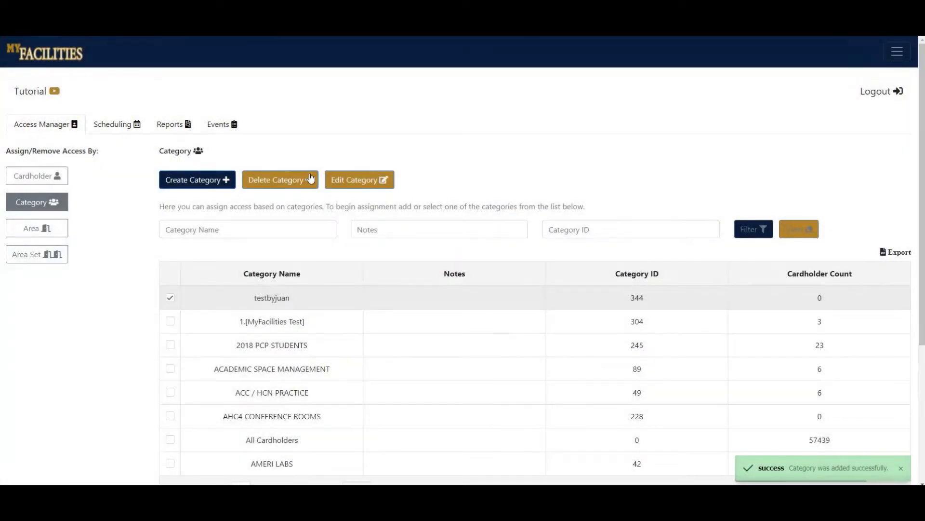
Delete the newly created test category from the category list and confirm the removal.
click(171, 301)
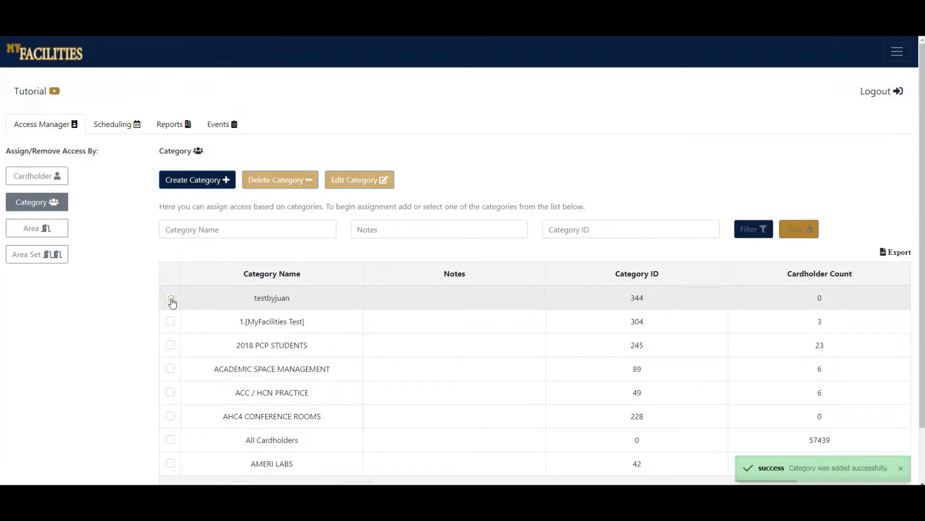
click(171, 300)
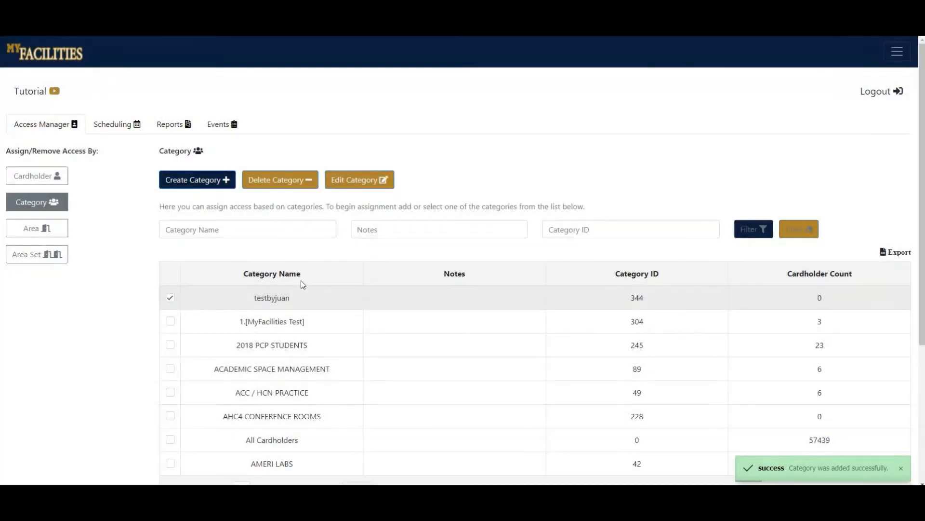
click(283, 183)
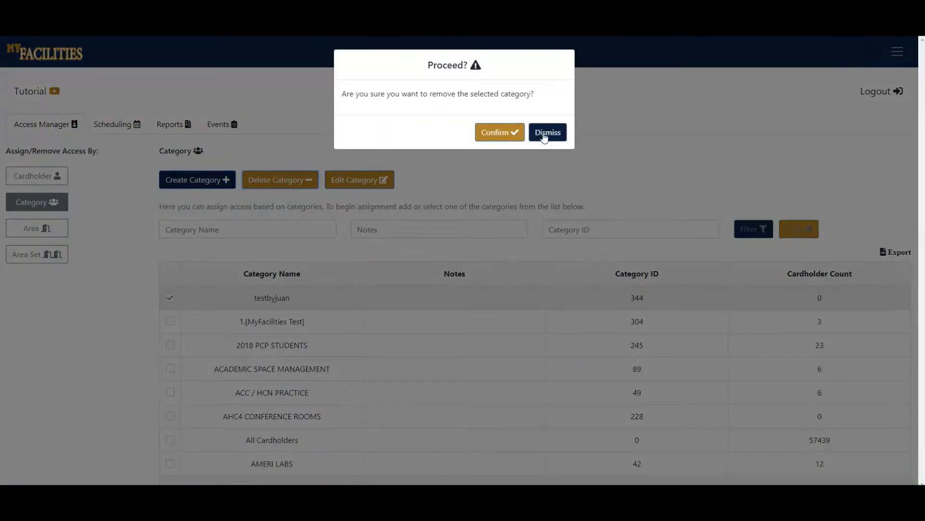
click(512, 135)
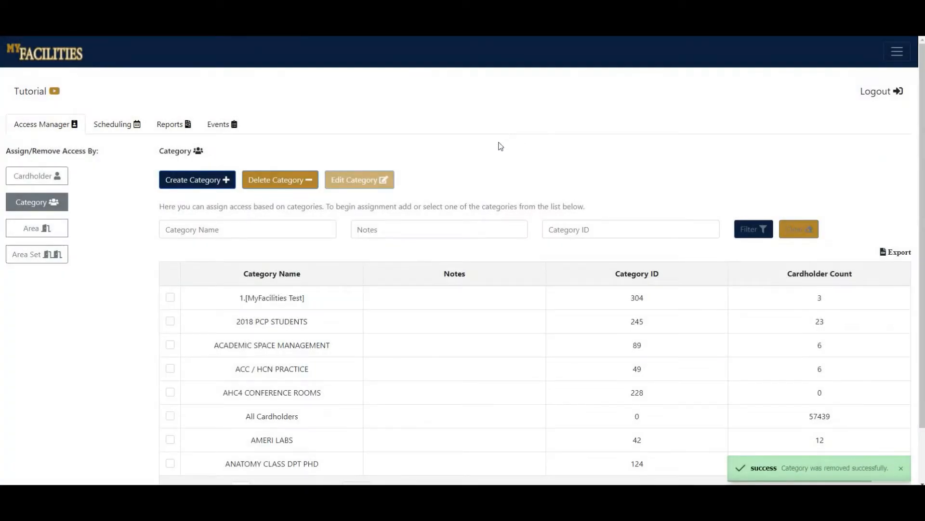
Rename the category "1.[MyFacilities Test]" to "1.MyFacilities Test" by removing the square brackets.
click(169, 297)
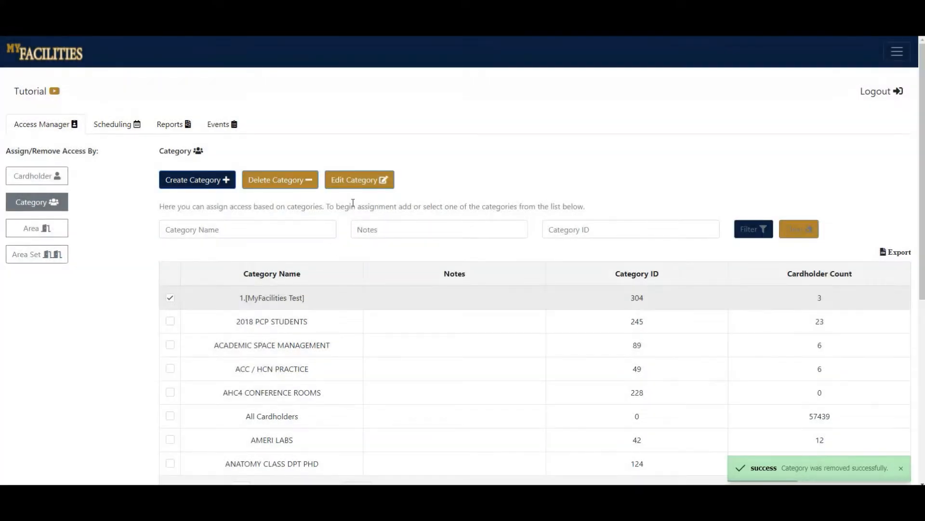
click(356, 183)
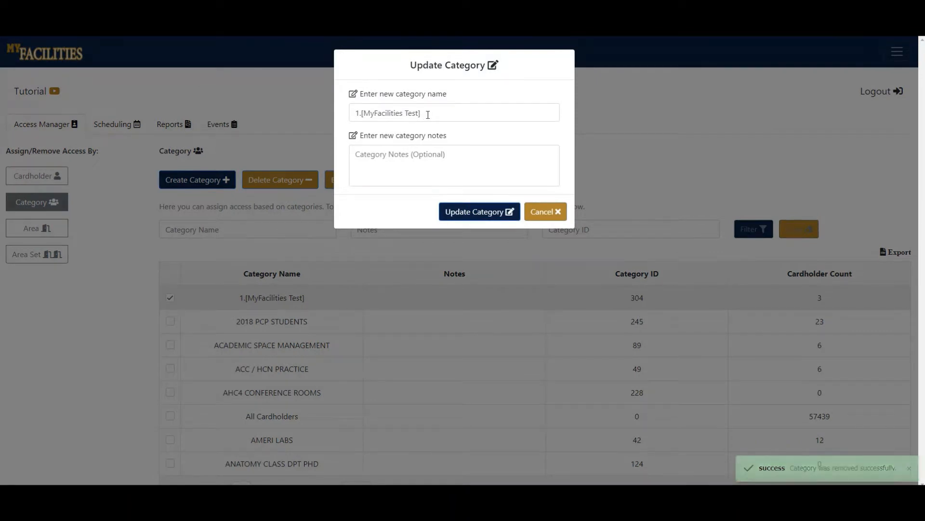
click(428, 114)
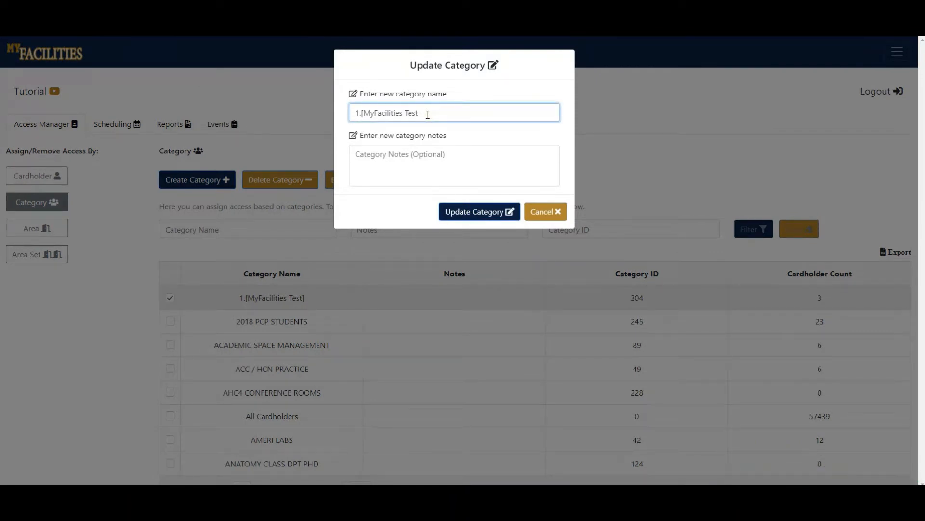
click(365, 116)
key(BackSpace)
click(480, 213)
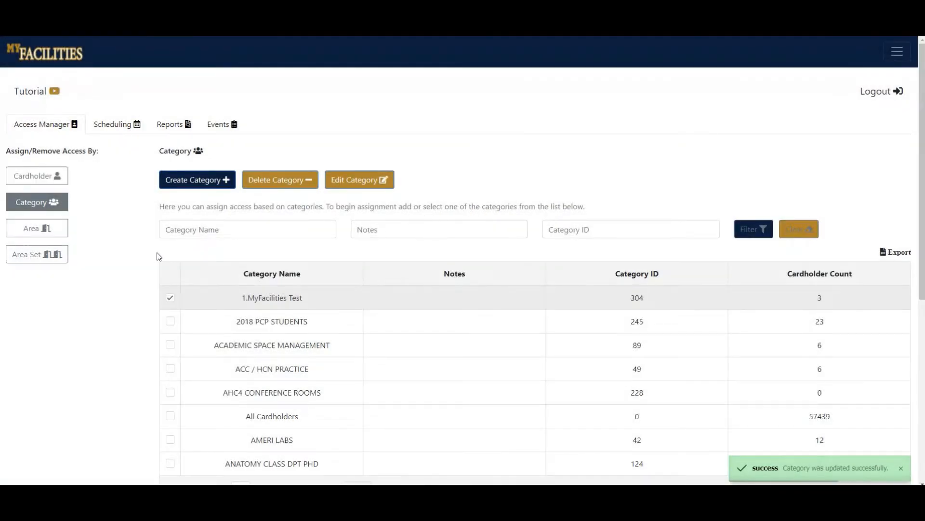
Review the cardholder membership of the 1.MyFacilities Test category.
scroll(143, 265, down, 2)
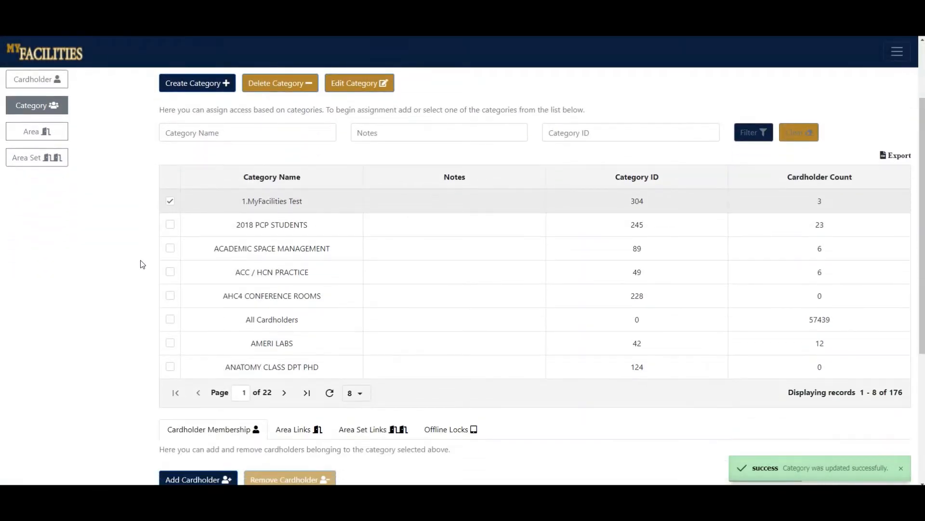
click(170, 202)
click(171, 235)
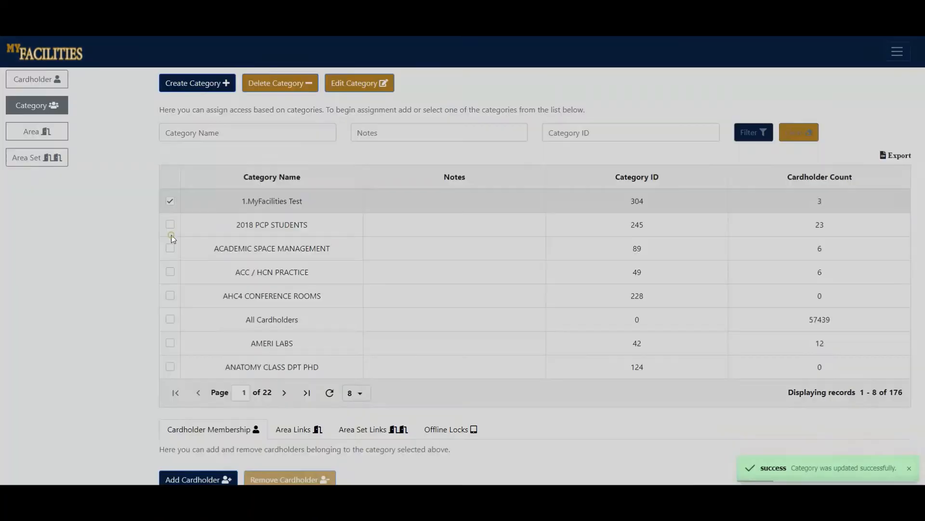
scroll(89, 260, down, 2)
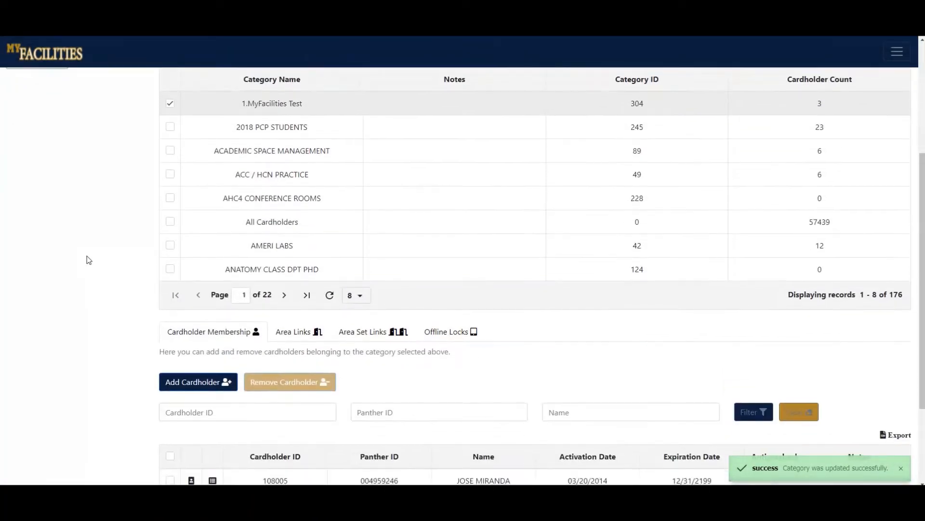
scroll(89, 260, down, 3)
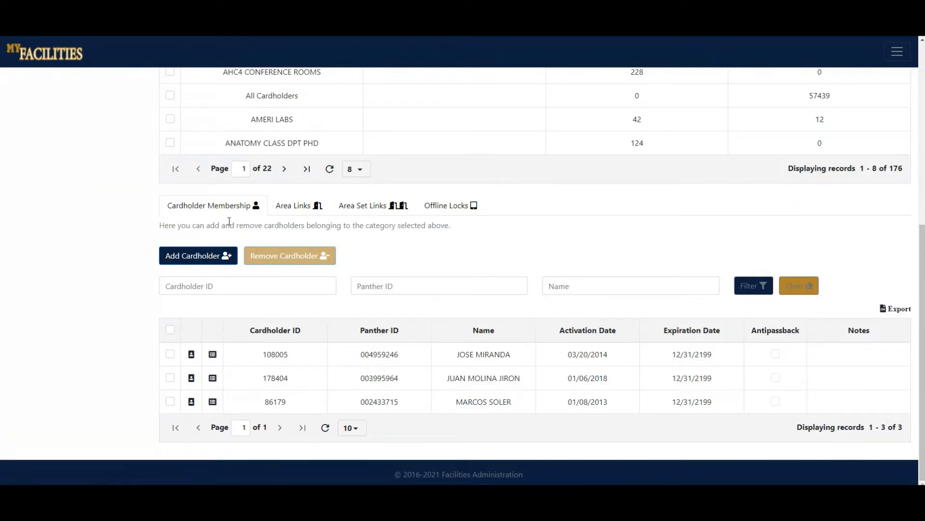
Review the area links and area set links assigned to the 1.MyFacilities Test category.
click(315, 210)
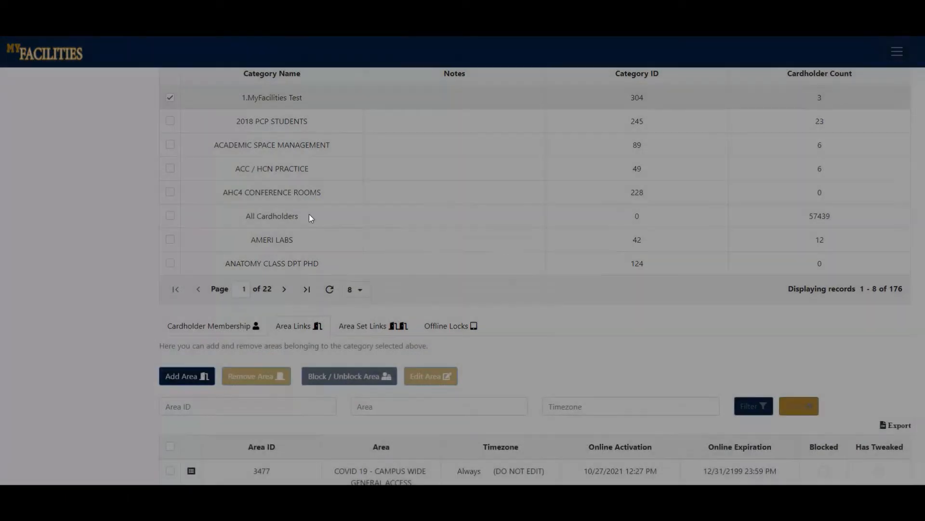
scroll(304, 254, down, 2)
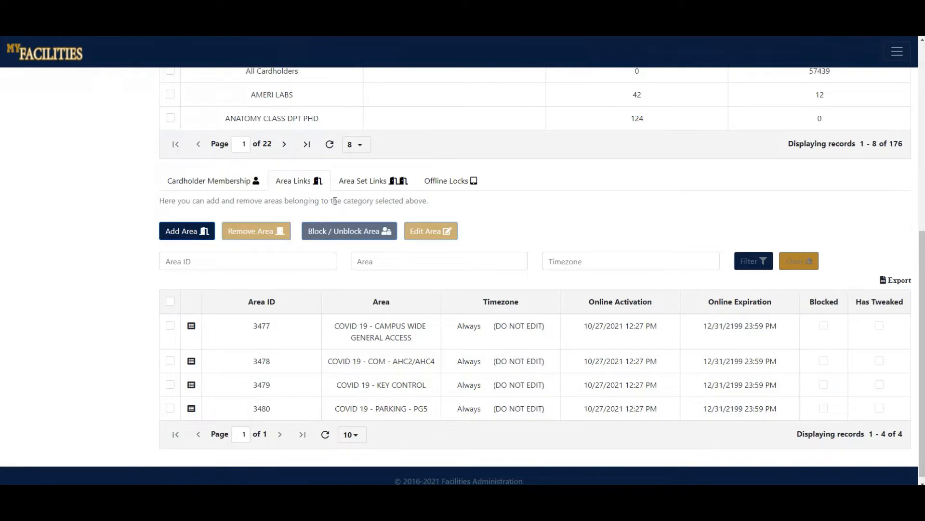
click(369, 182)
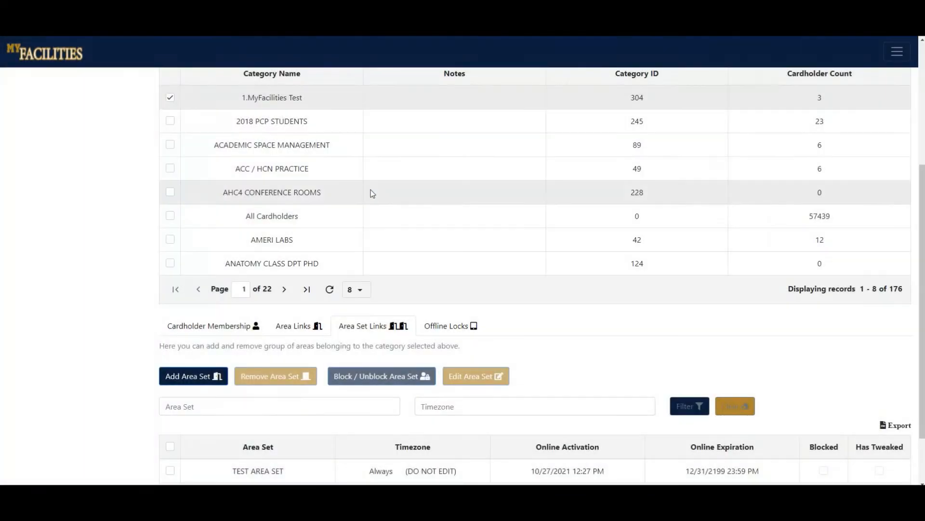
scroll(374, 213, down, 2)
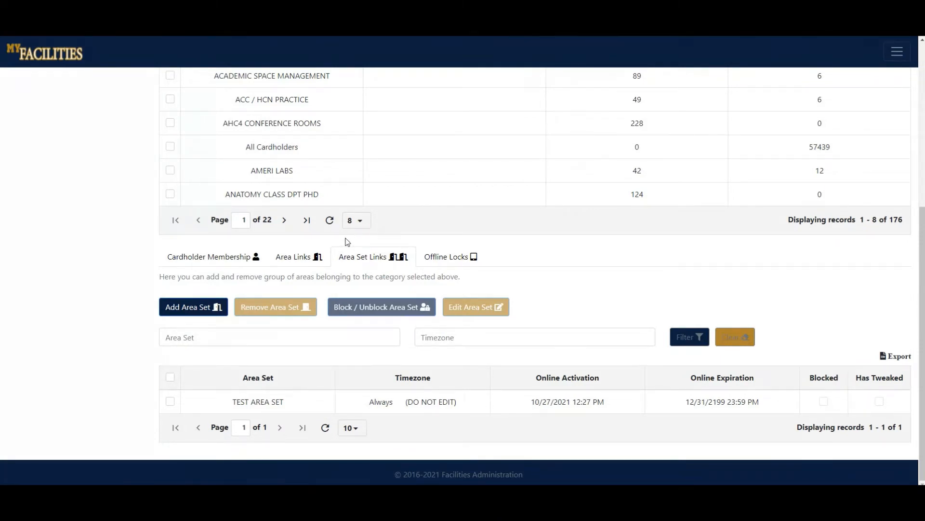
Review the category's offline lock records, filter them by the area "csc", and clear the filter.
click(454, 263)
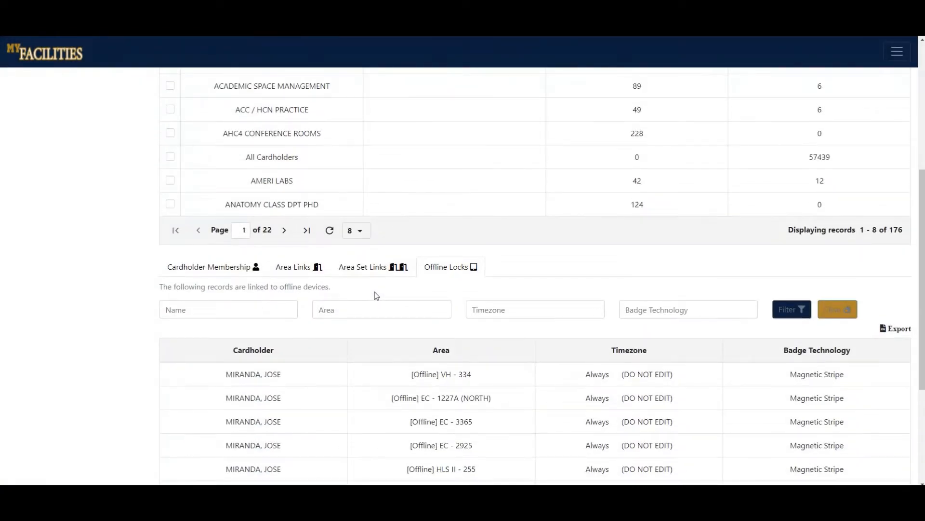
scroll(377, 295, down, 4)
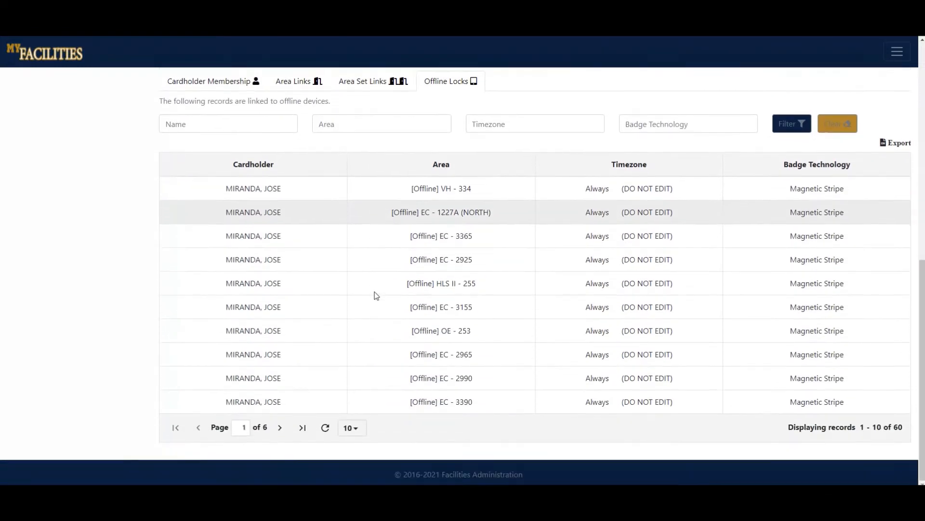
scroll(327, 306, up, 3)
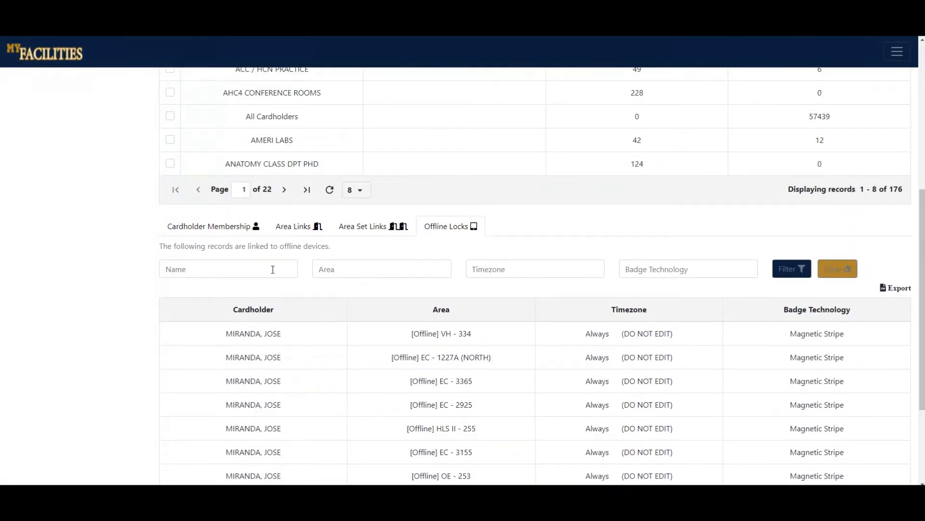
click(390, 273)
text(csc)
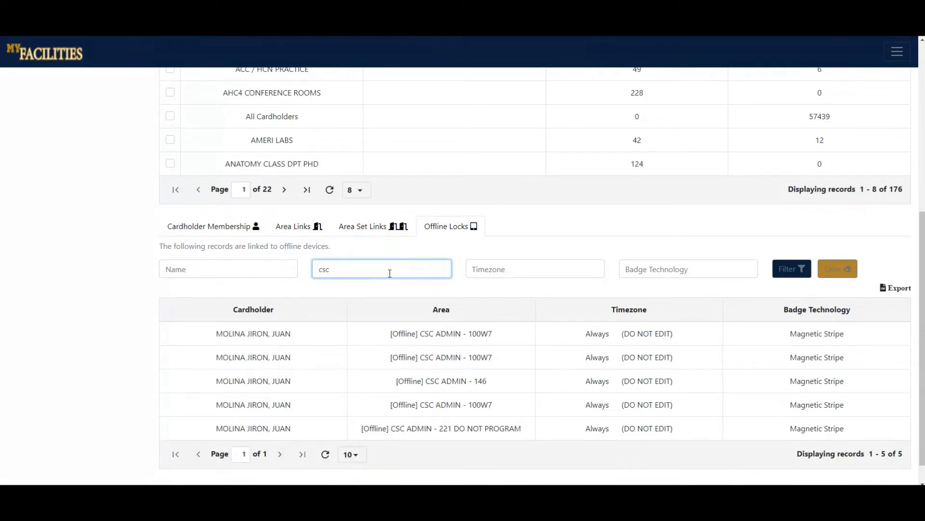
drag(367, 273, 309, 274)
key(BackSpace)
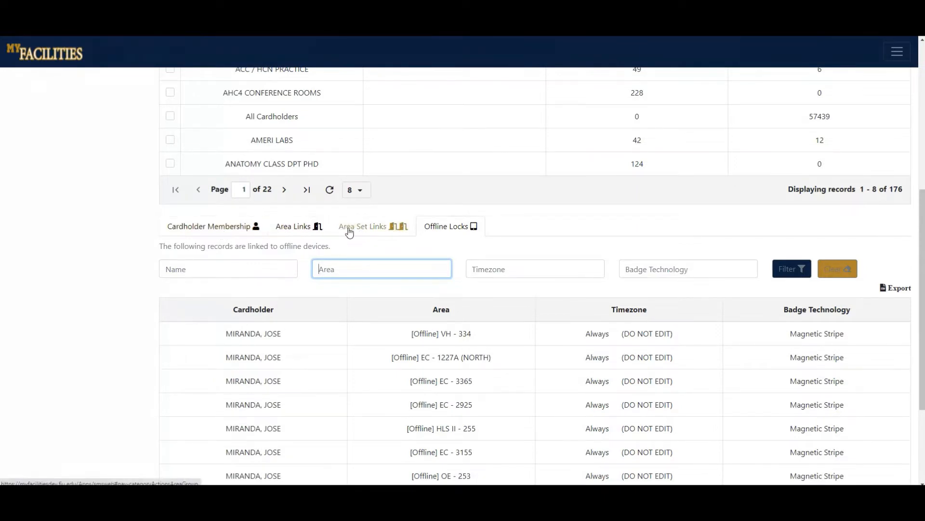
Start adding a cardholder to the category's membership and search the cardholder lookup by a partial Panther ID.
click(213, 229)
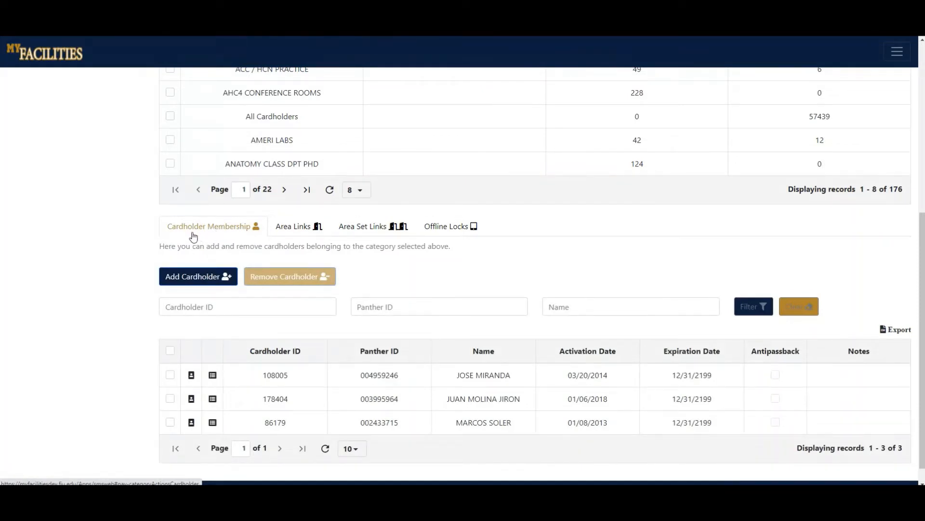
scroll(128, 244, down, 1)
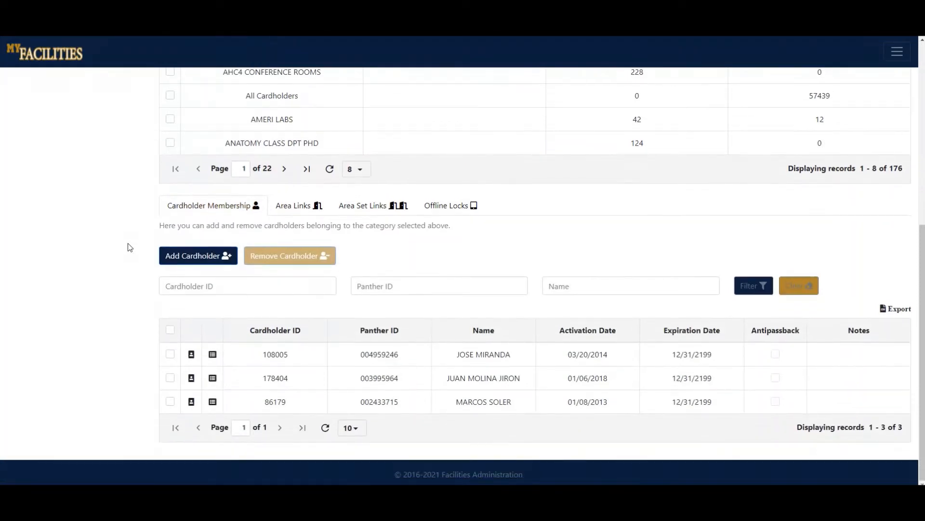
click(202, 265)
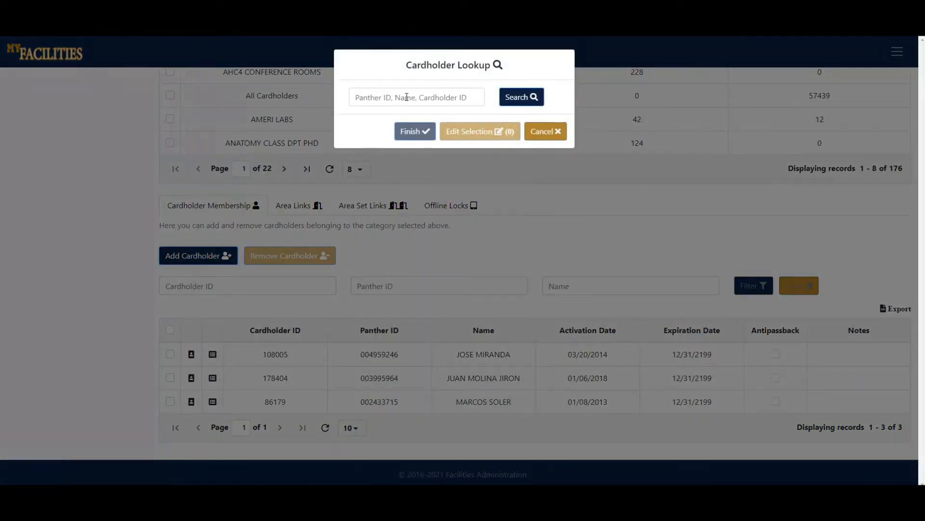
click(429, 96)
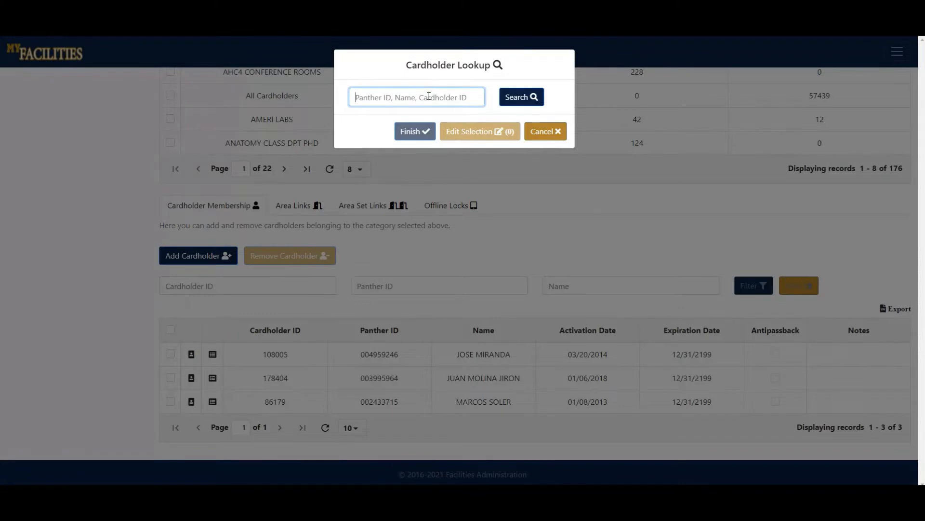
text(3)
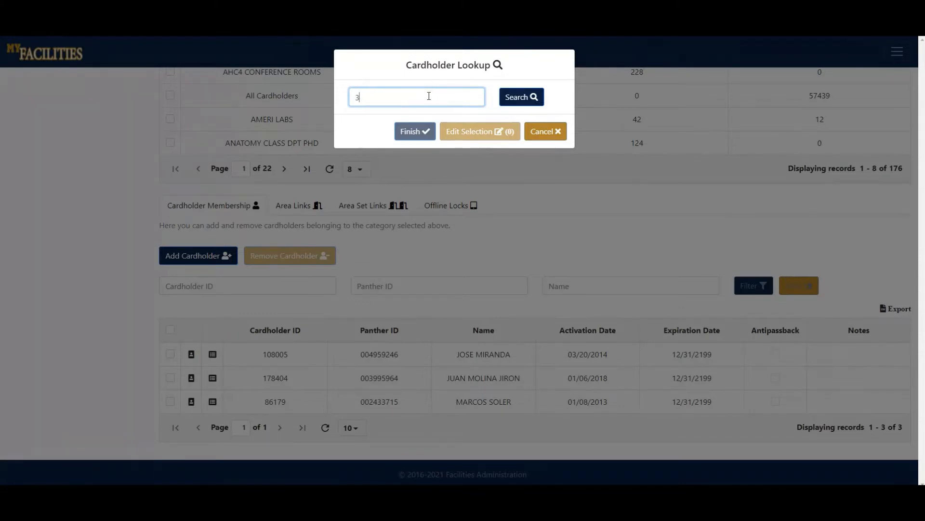
text(9959)
key(Return)
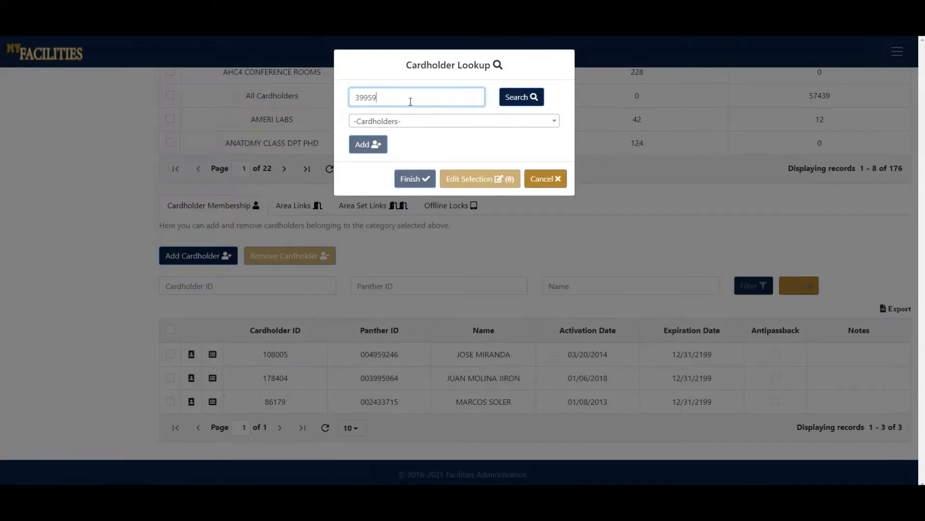
Pick the cardholder whose Panther ID starts with the searched digits and ends in 64, and add them to the pending selection.
drag(391, 99, 355, 100)
click(394, 100)
click(407, 121)
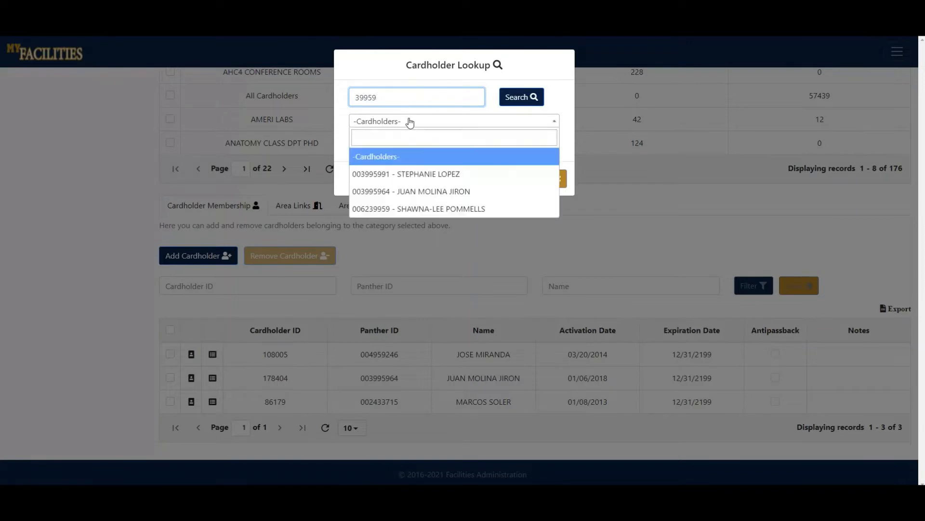
click(394, 193)
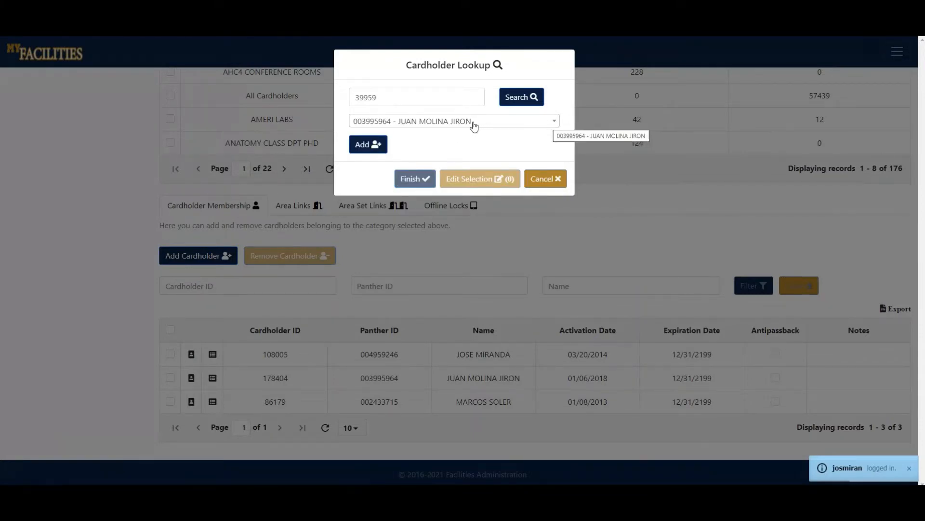
click(425, 124)
click(399, 197)
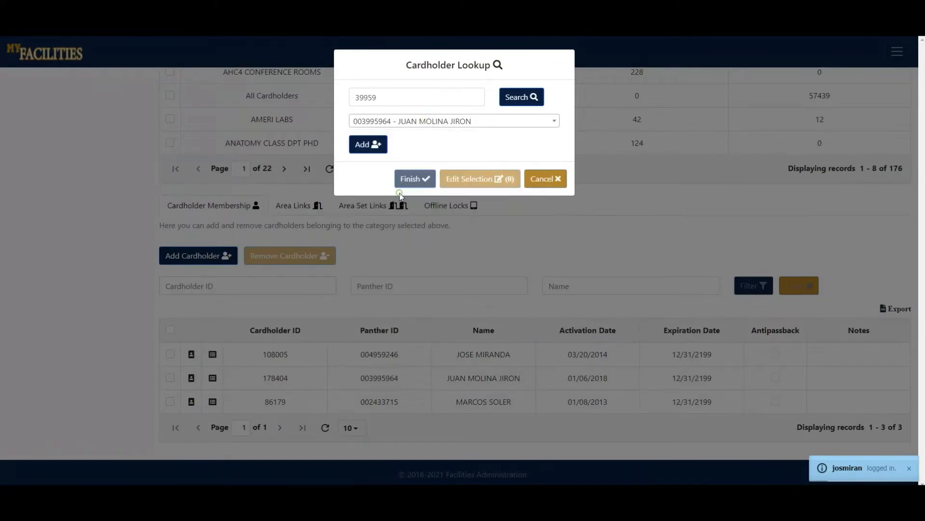
click(361, 149)
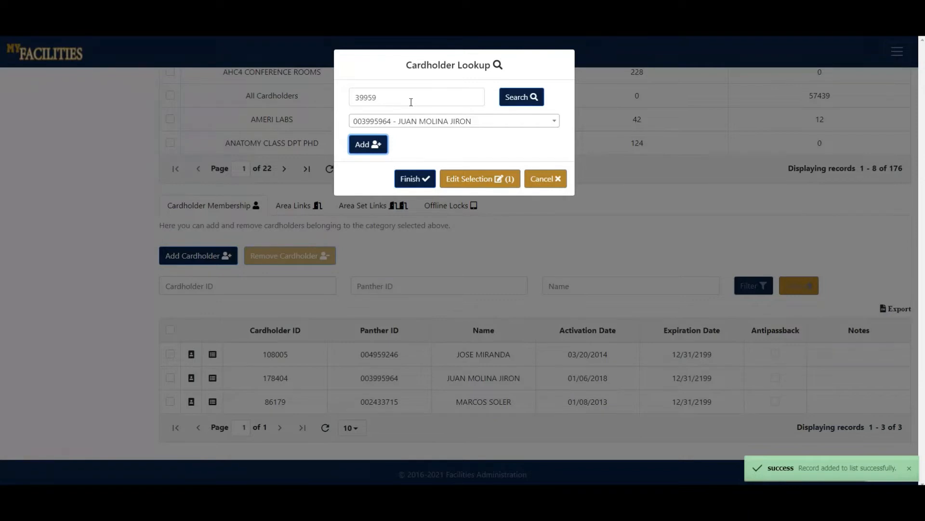
Search the cardholder lookup by another cardholder's full name and add the first match to the pending selection.
drag(409, 102, 345, 102)
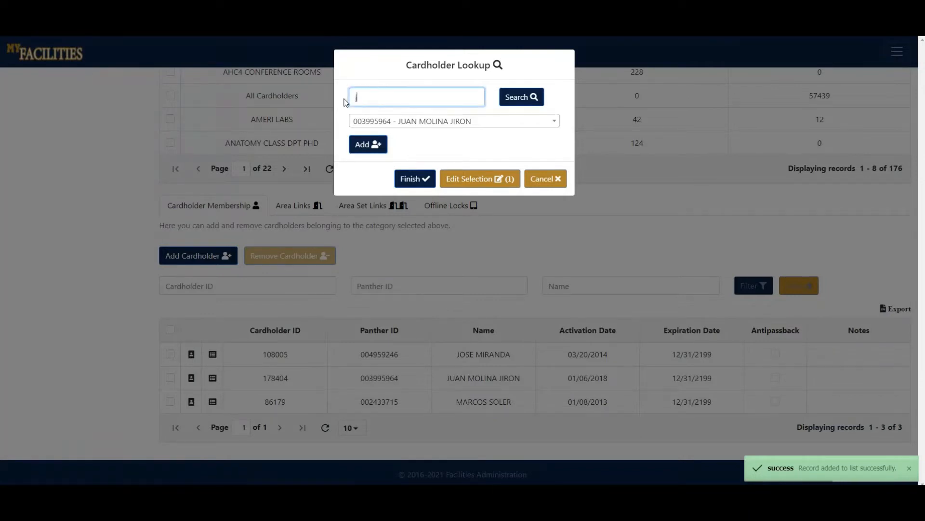
key(Return)
click(407, 126)
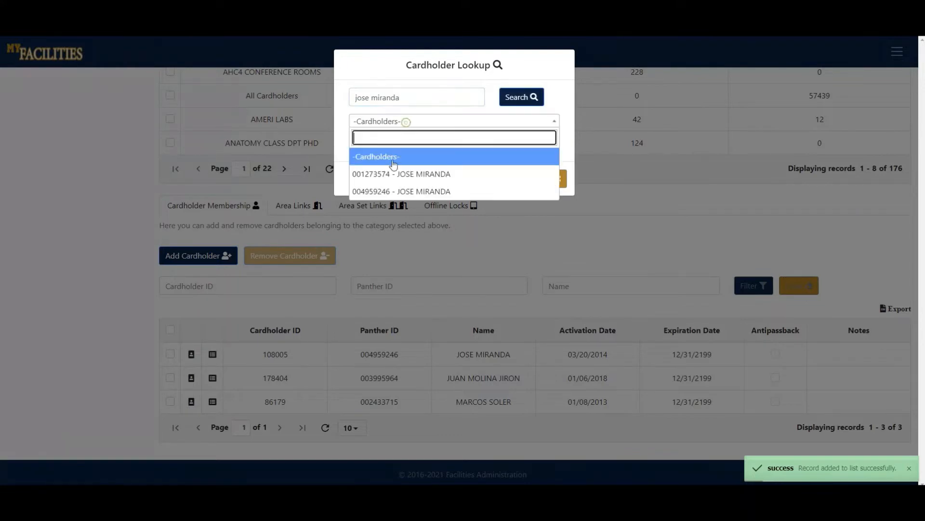
click(390, 173)
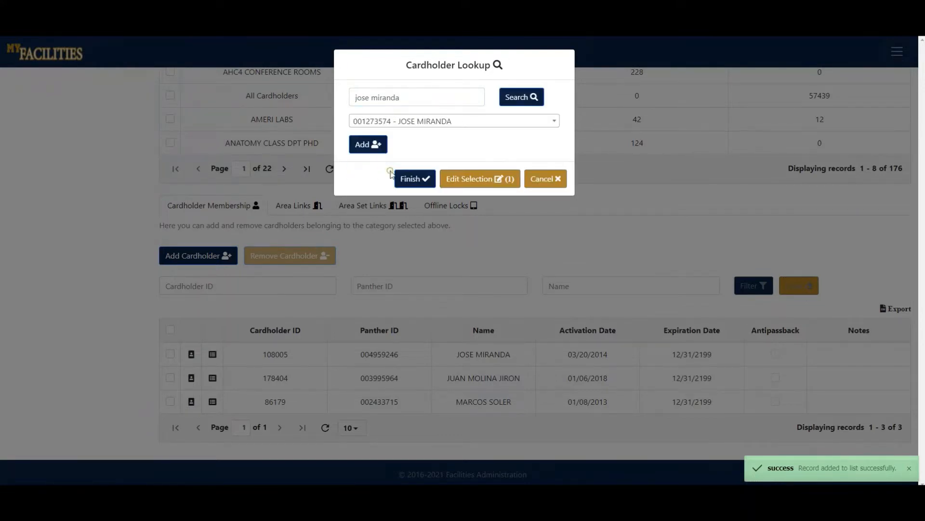
click(377, 146)
Remove the second cardholder from the pending selection and finish adding the remaining one to the category.
click(469, 180)
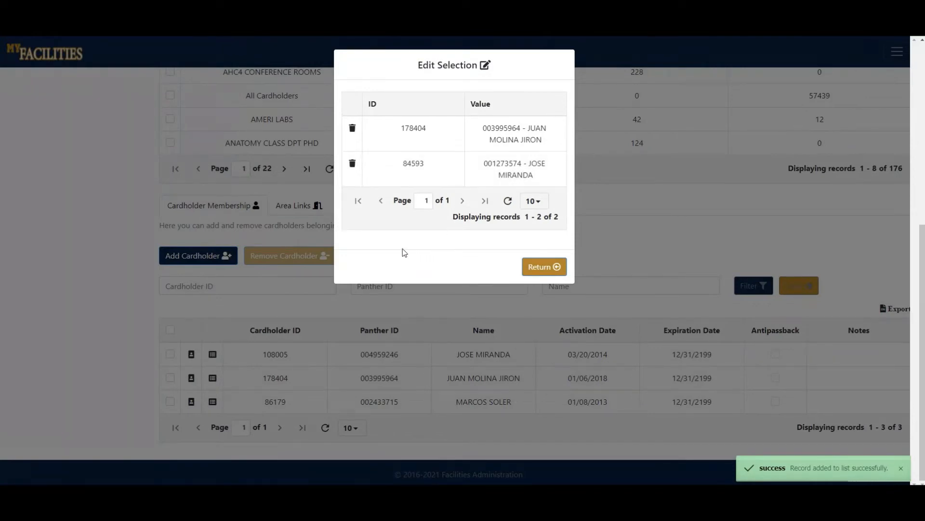
click(354, 166)
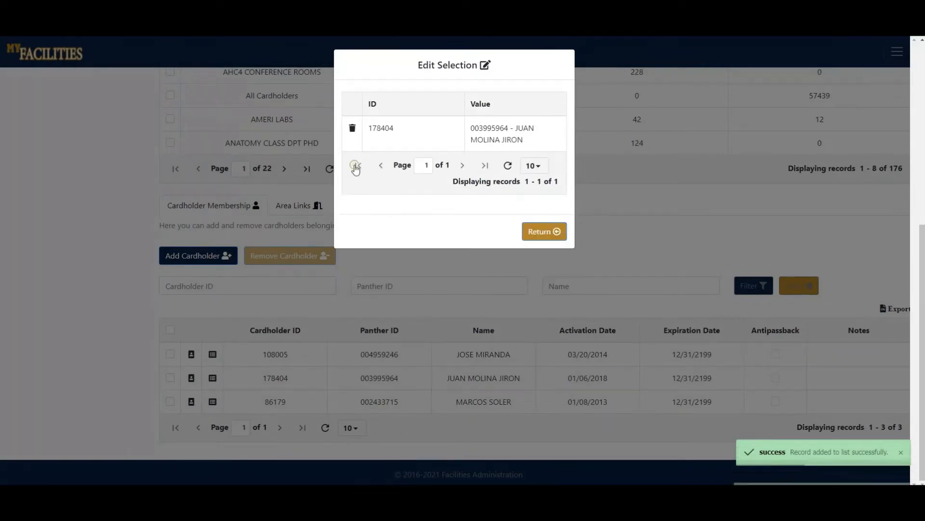
click(538, 235)
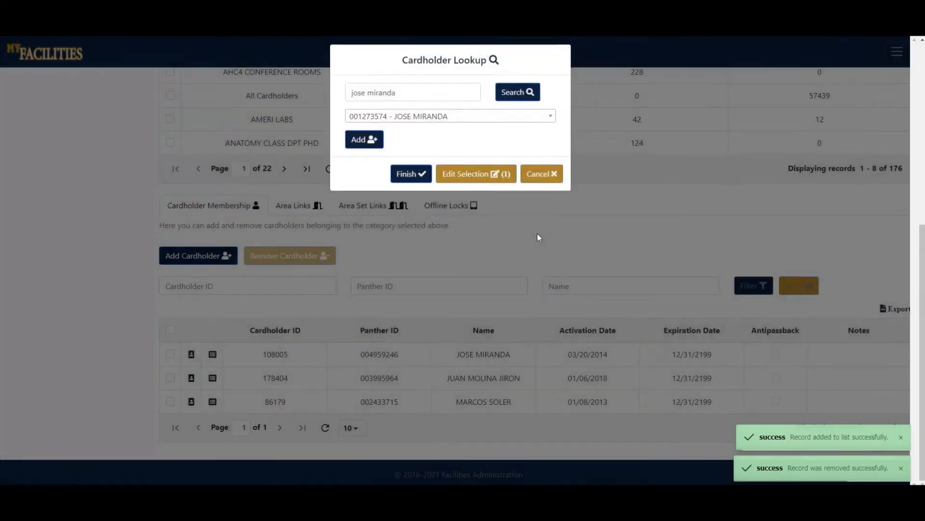
click(403, 183)
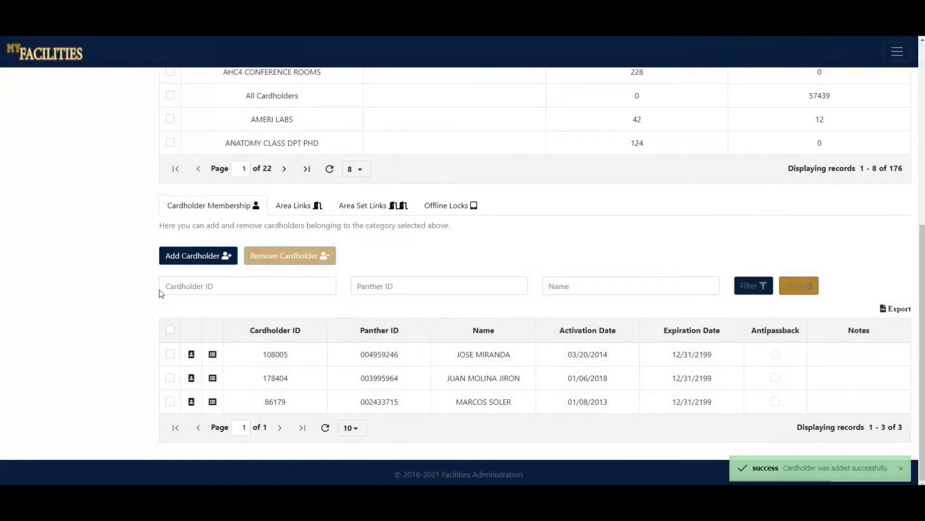
Filter the category's cardholder membership by a cardholder's first name, and clear the filter.
click(233, 289)
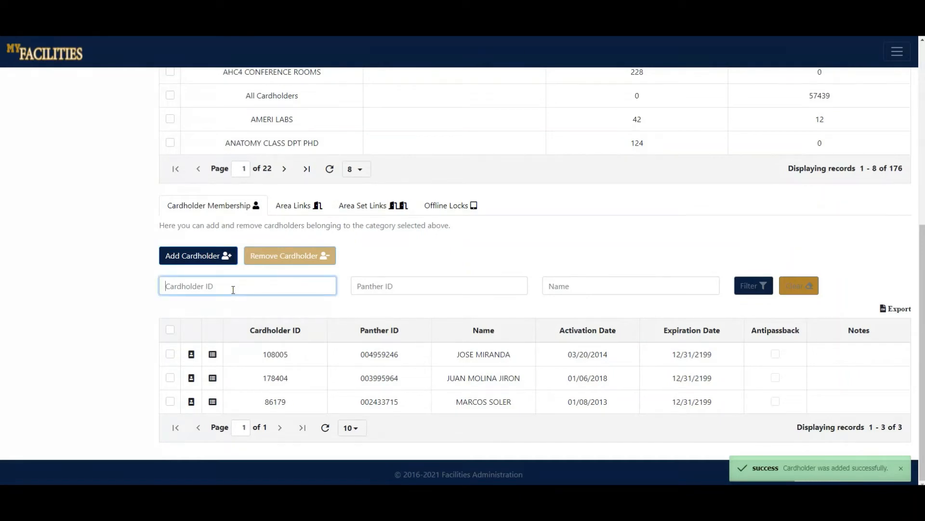
click(631, 284)
text(juan)
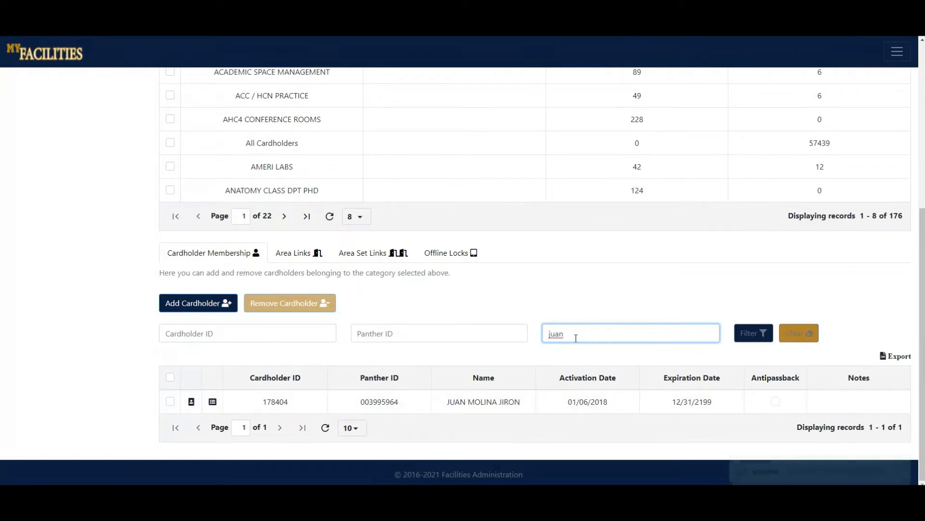
double_click(576, 338)
key(BackSpace)
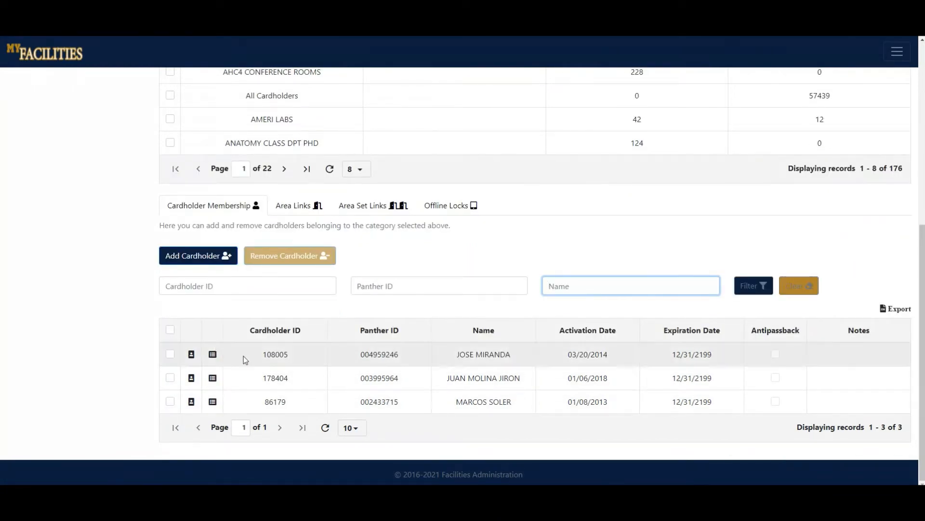
Remove the first two listed cardholders from the category's membership.
click(170, 379)
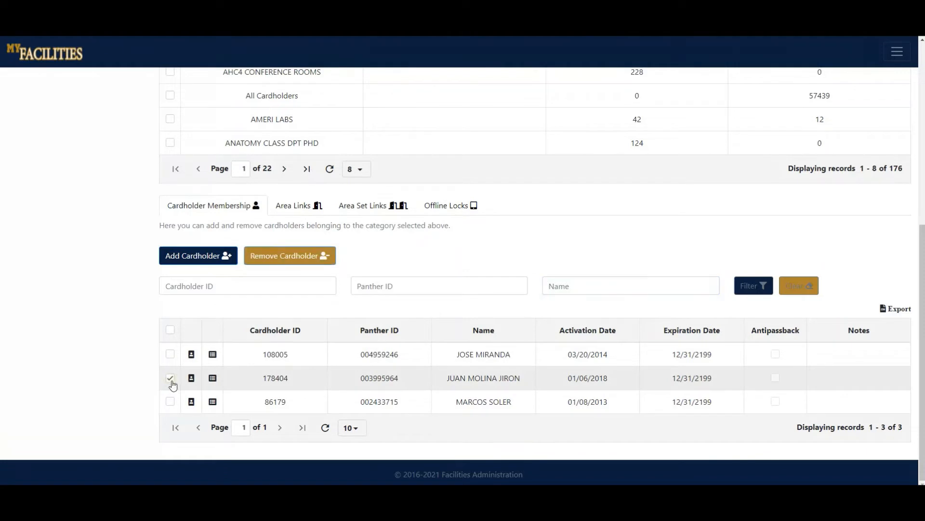
click(170, 358)
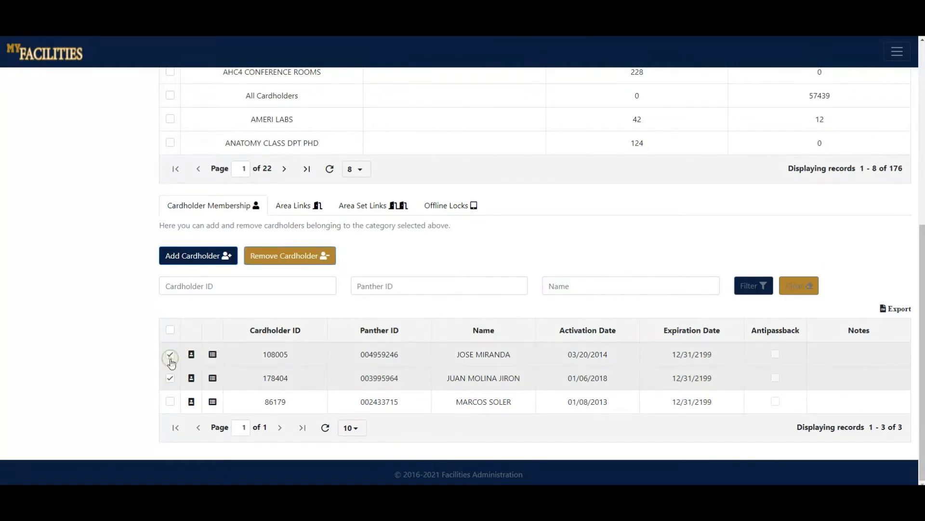
click(288, 261)
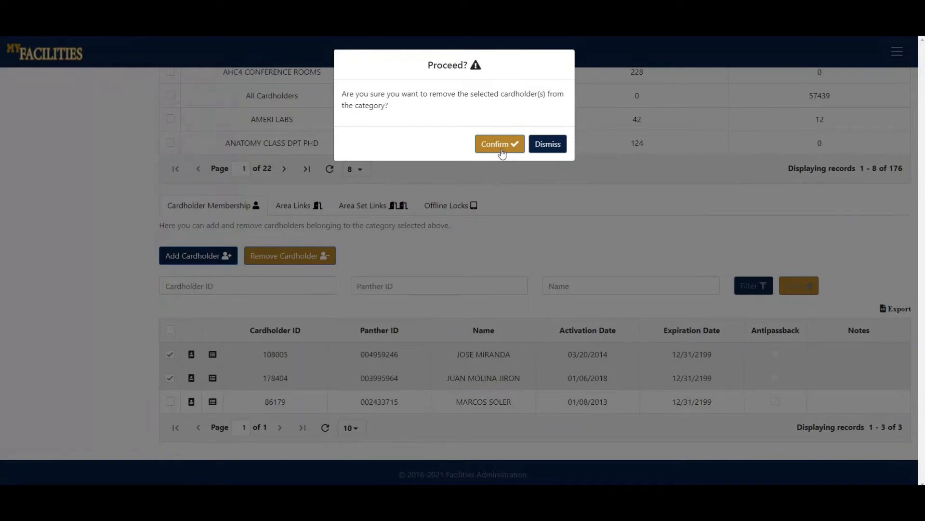
click(501, 150)
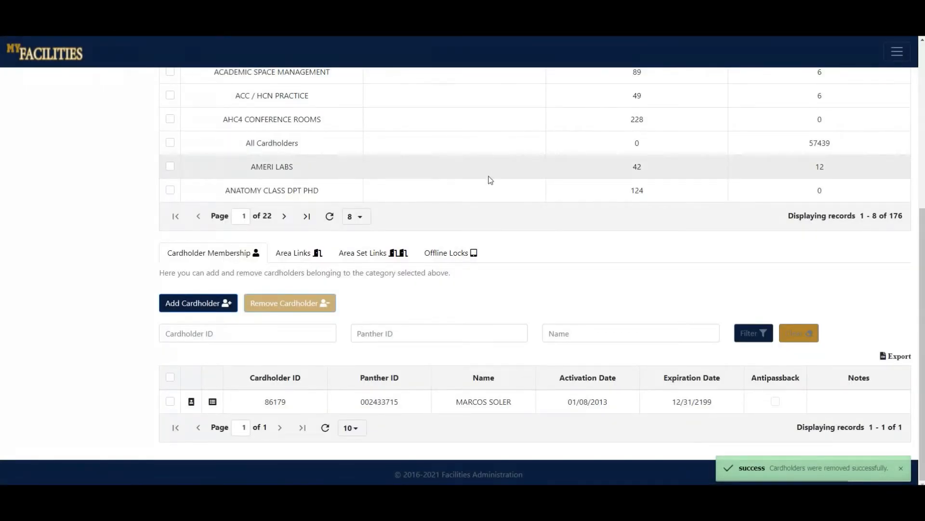
Review the category's area links, filter them by area ID 3478, and clear the filter.
click(292, 255)
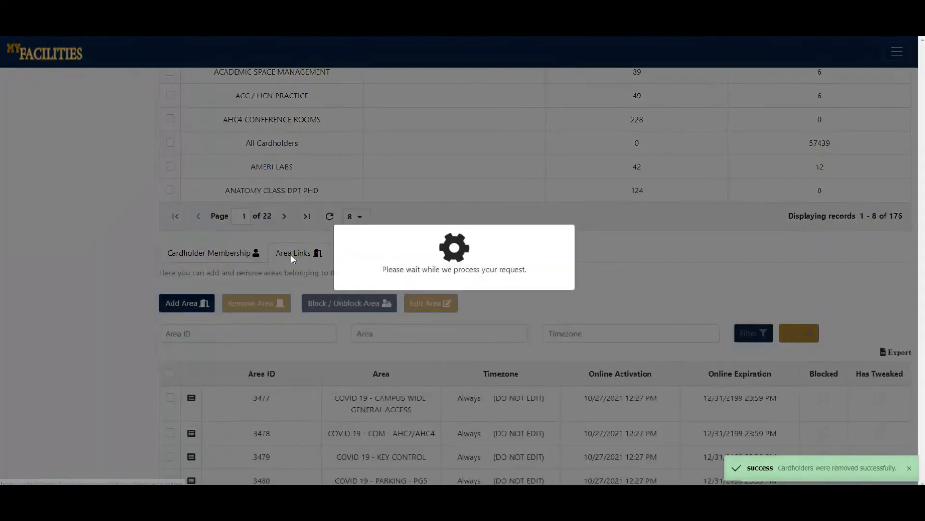
scroll(70, 328, down, 3)
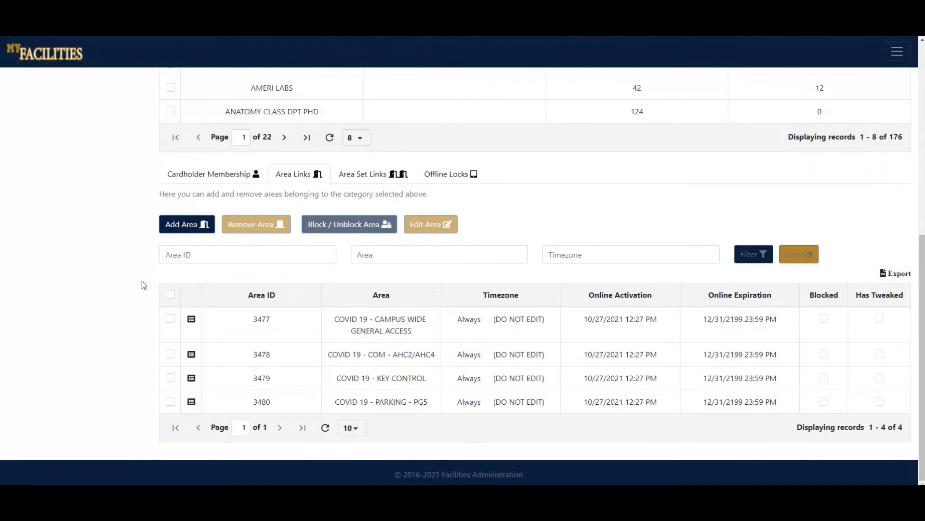
click(231, 256)
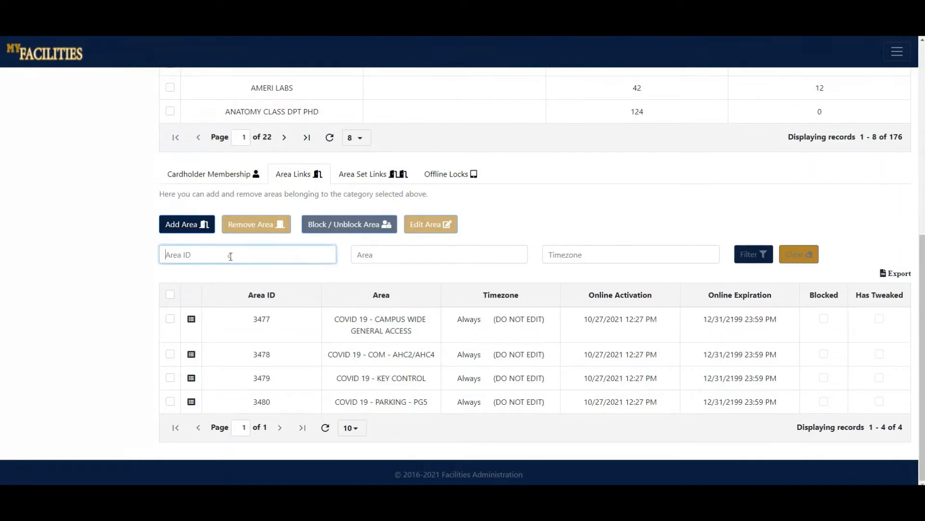
text(3478)
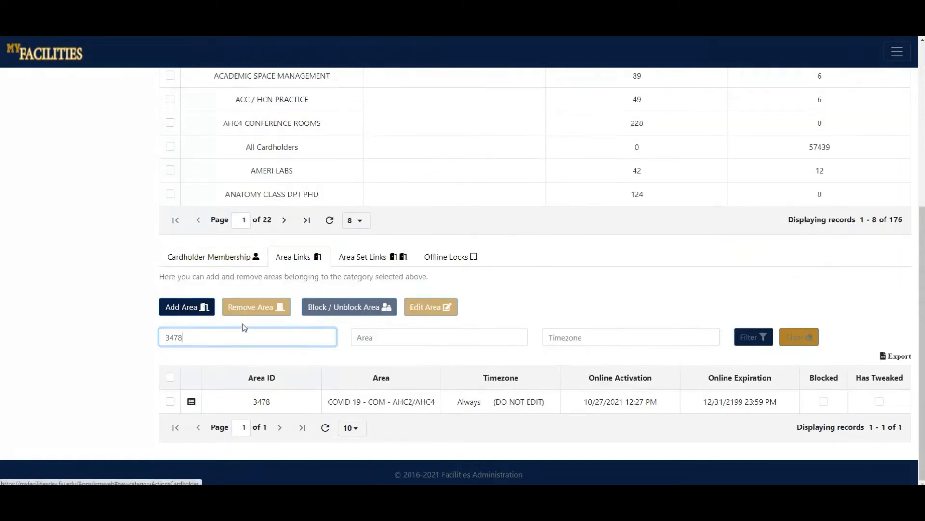
drag(229, 335, 128, 339)
key(BackSpace)
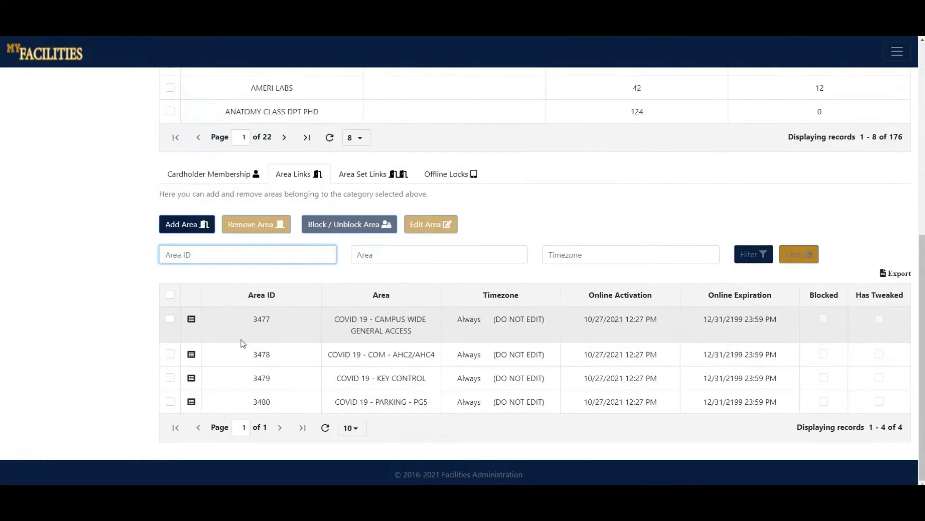
Start adding an area to the category's area links and search the area lookup for "csc".
click(187, 226)
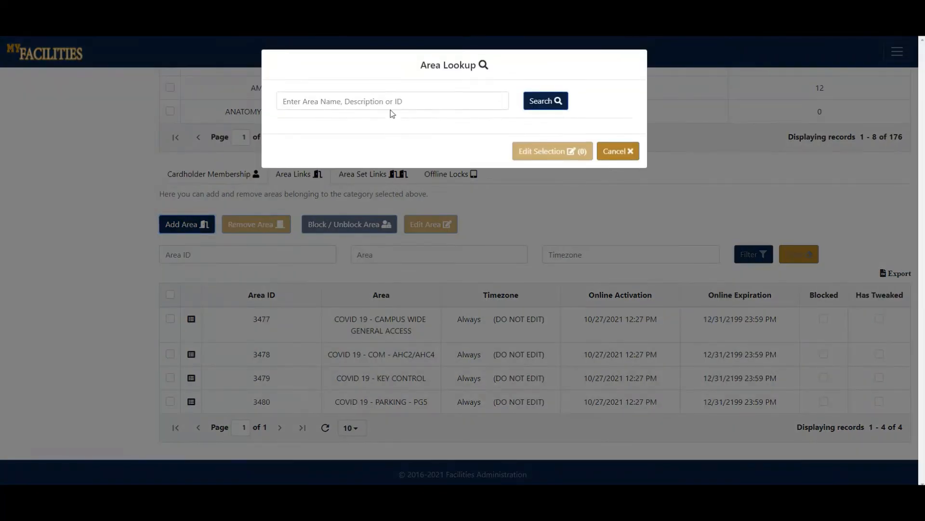
text(csc)
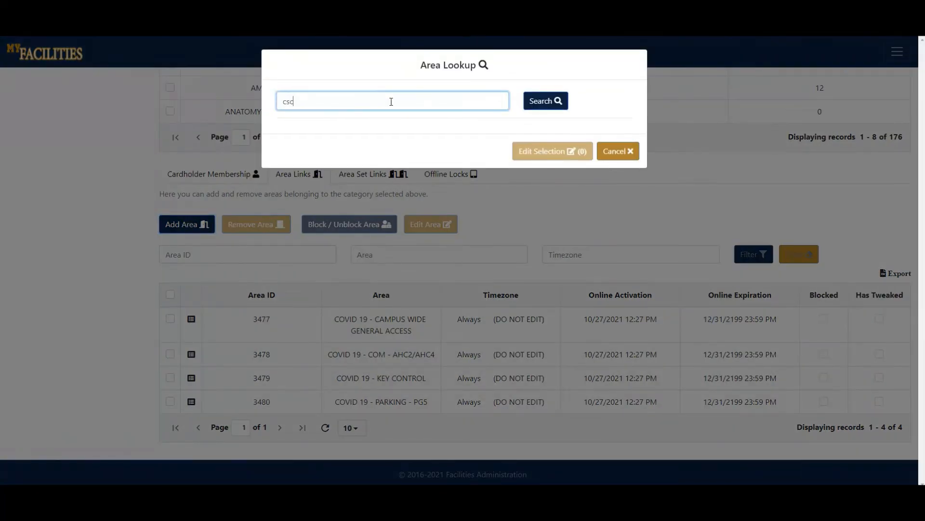
key(Return)
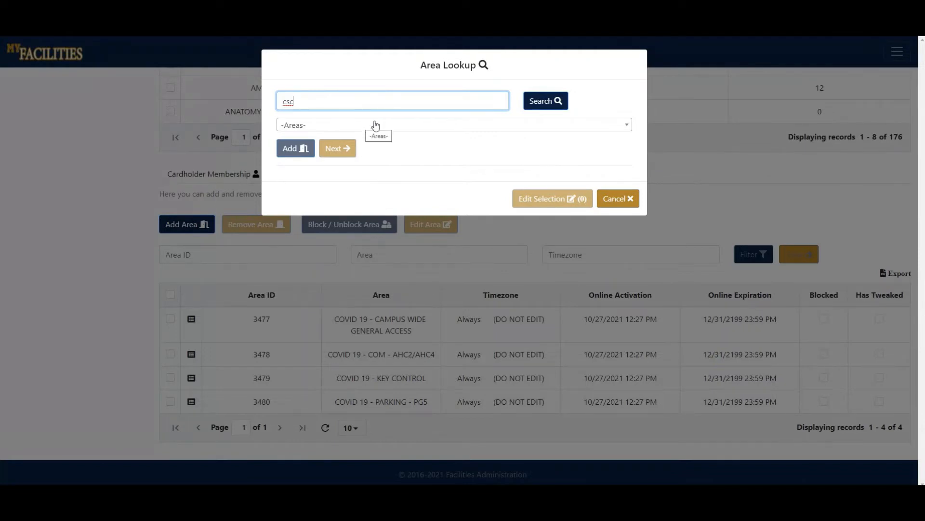
click(531, 101)
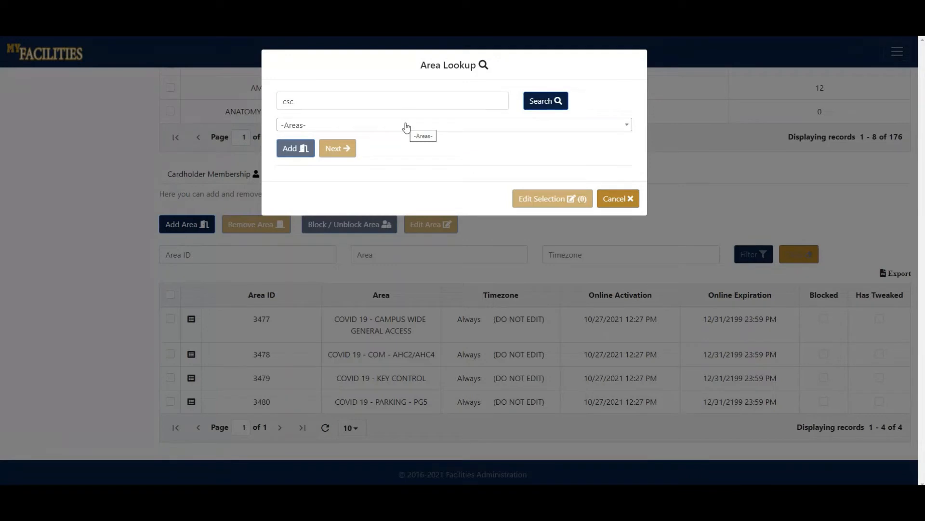
Add areas 350 (CSC ADMIN - 100W7) and 360 (CSC ADMIN - 146) to the pending area selection.
click(406, 126)
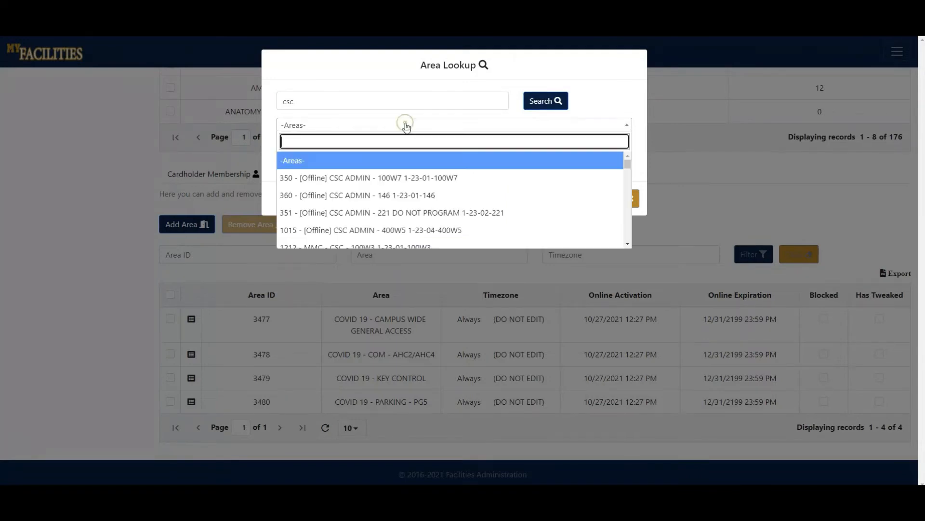
click(401, 179)
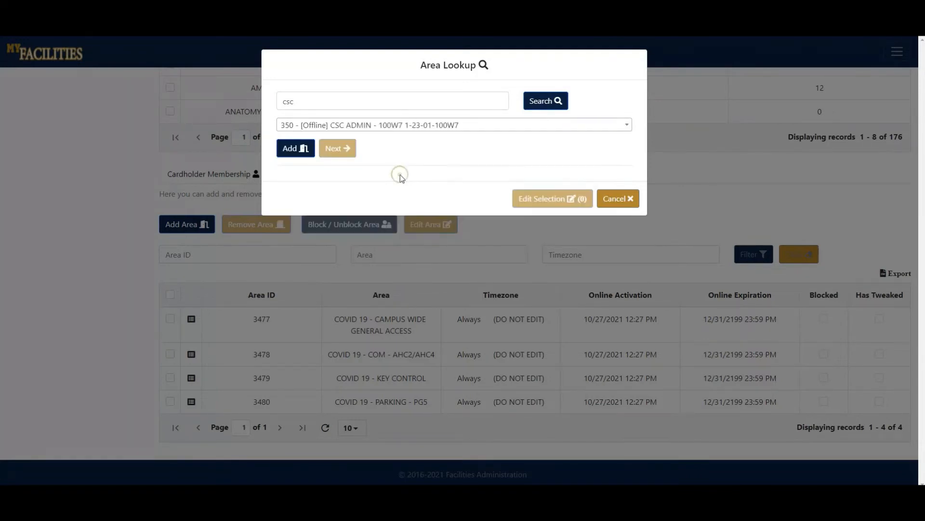
click(299, 153)
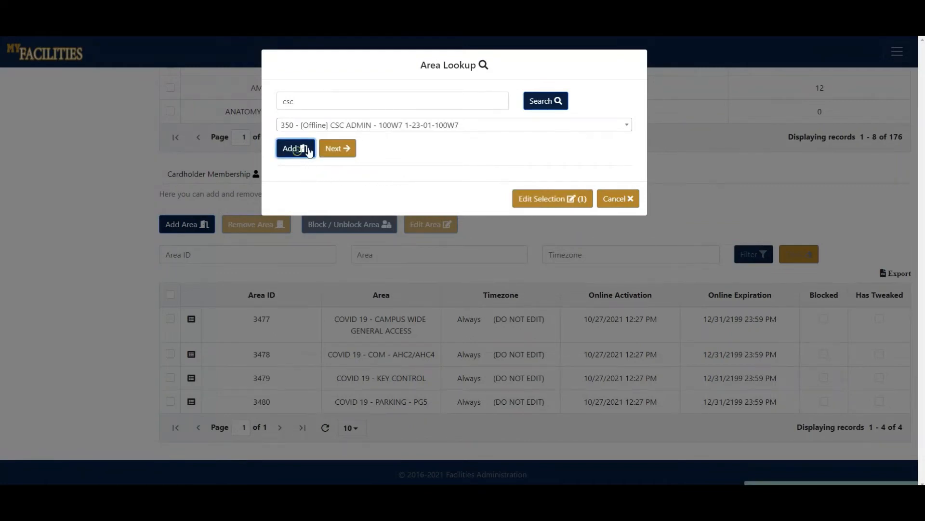
click(436, 126)
click(379, 195)
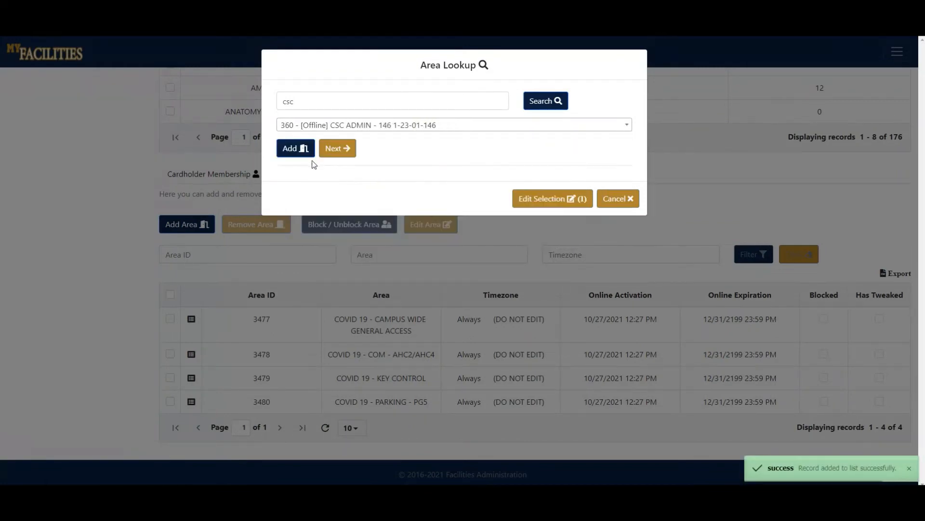
click(301, 149)
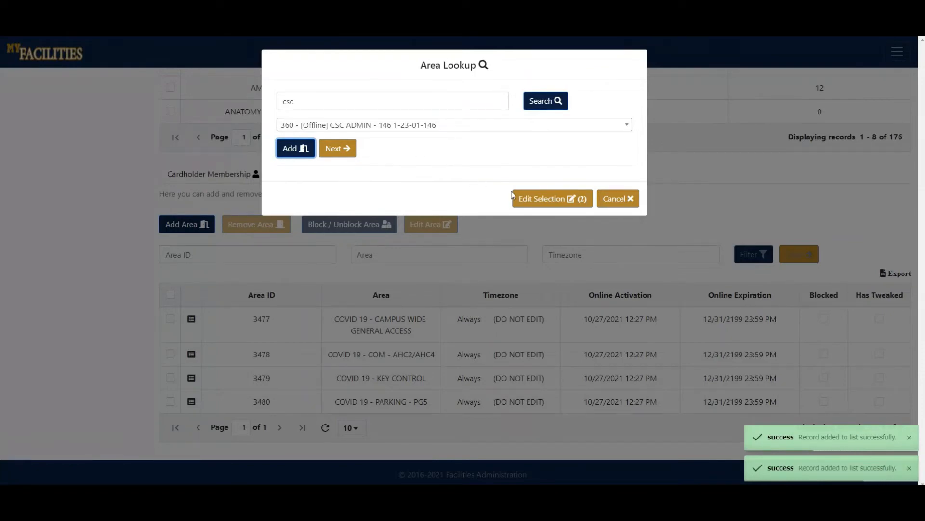
Remove area 350 from the pending area selection and return to the area lookup.
click(534, 199)
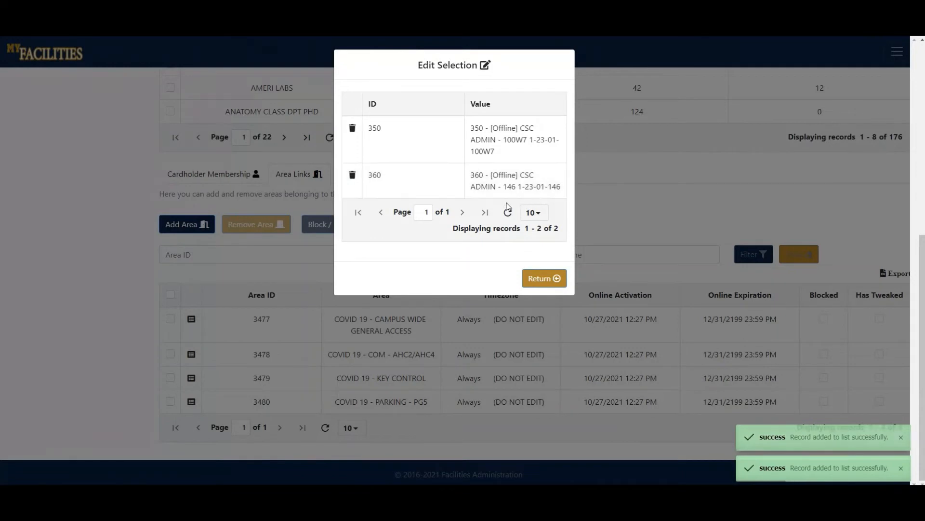
click(352, 129)
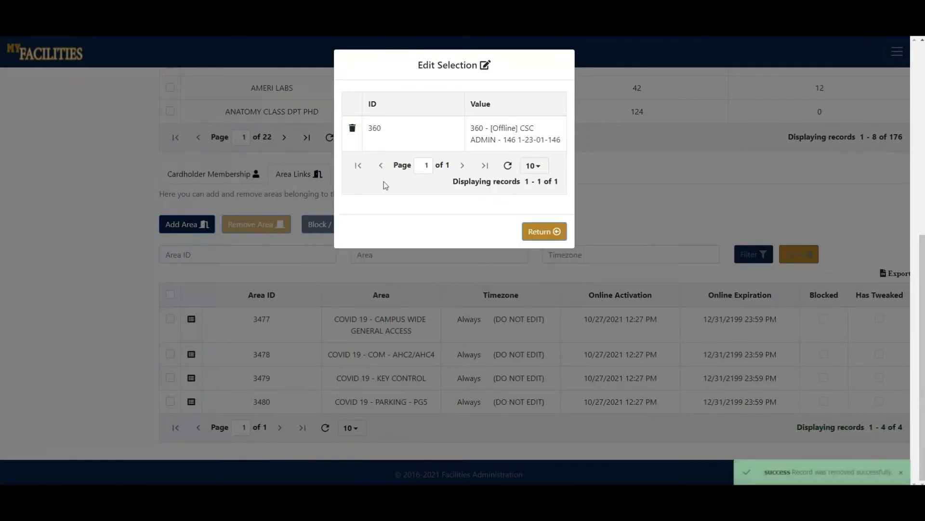
click(536, 232)
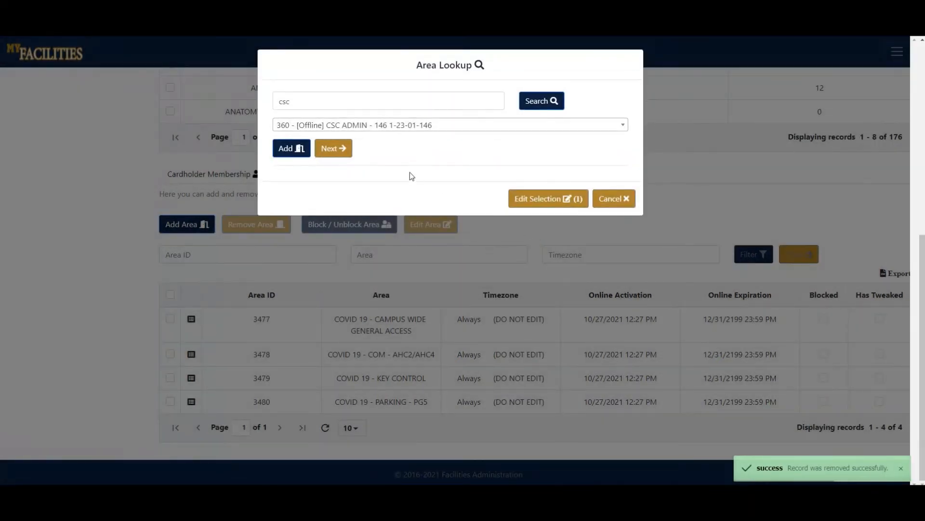
Finish adding area 360 (CSC ADMIN - 146) to the category with the Always timezone, showing the advanced settings before finishing.
click(336, 151)
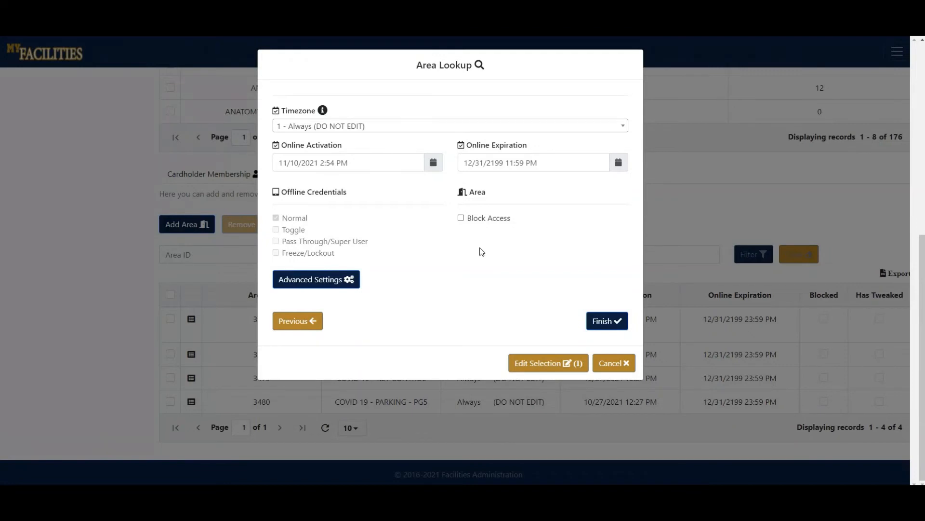
click(340, 288)
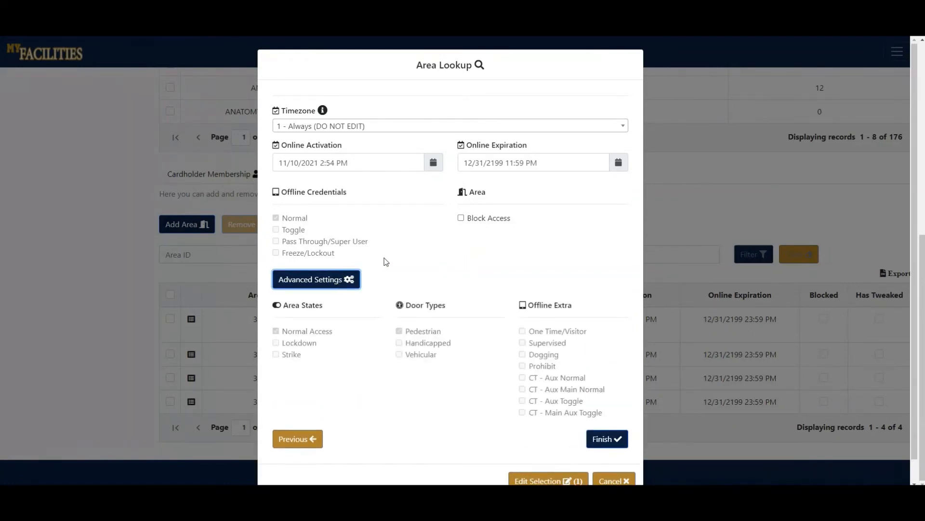
scroll(385, 260, down, 1)
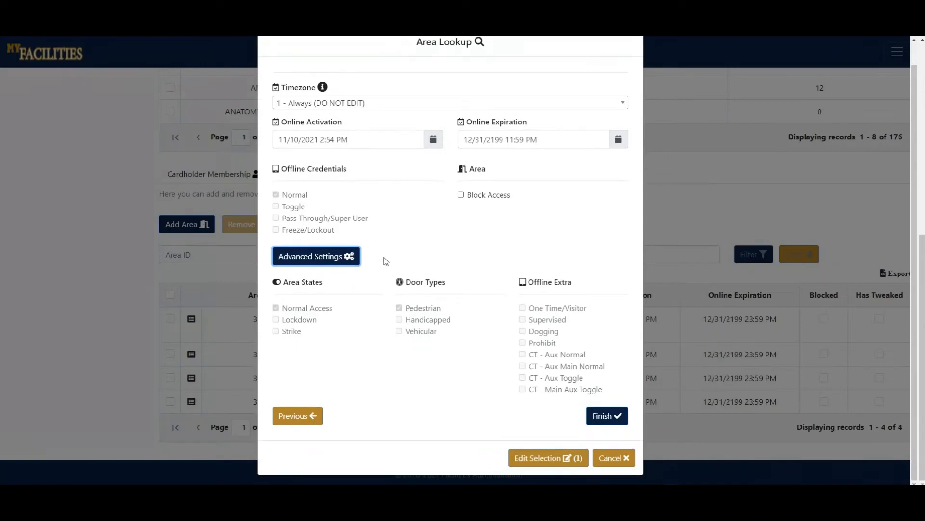
click(608, 419)
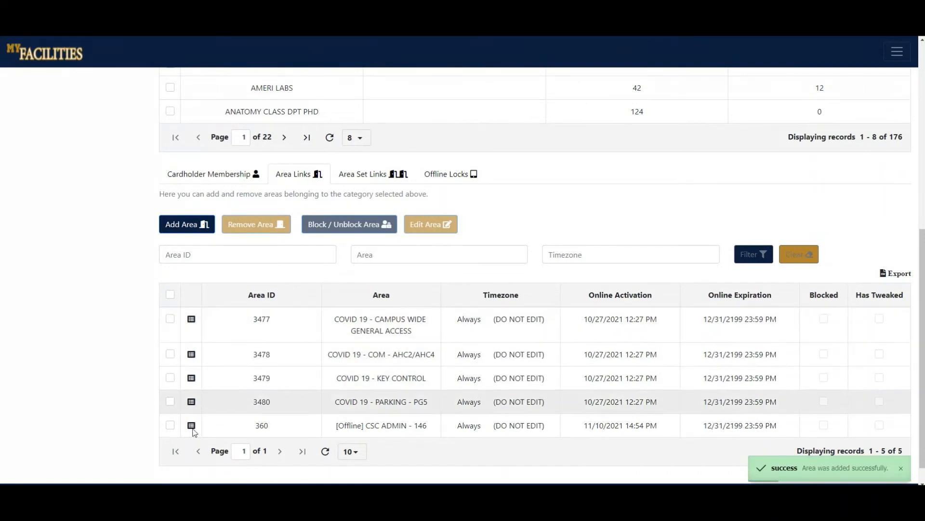
Remove area 360 (CSC ADMIN - 146) from the category's area links and confirm the removal.
click(170, 426)
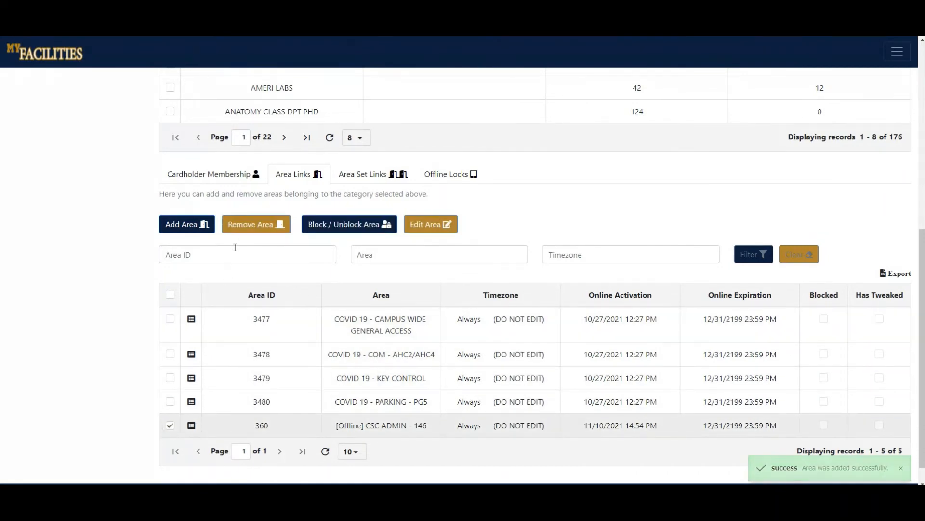
click(246, 225)
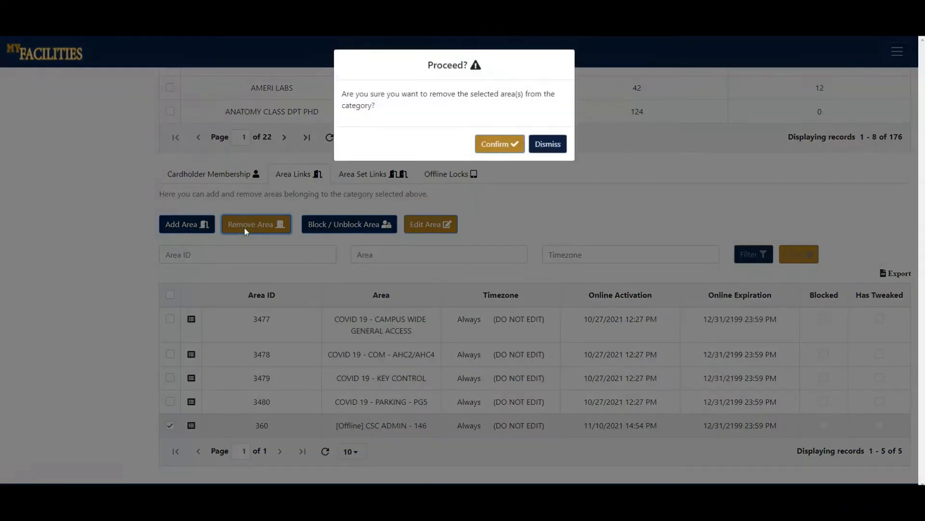
click(501, 145)
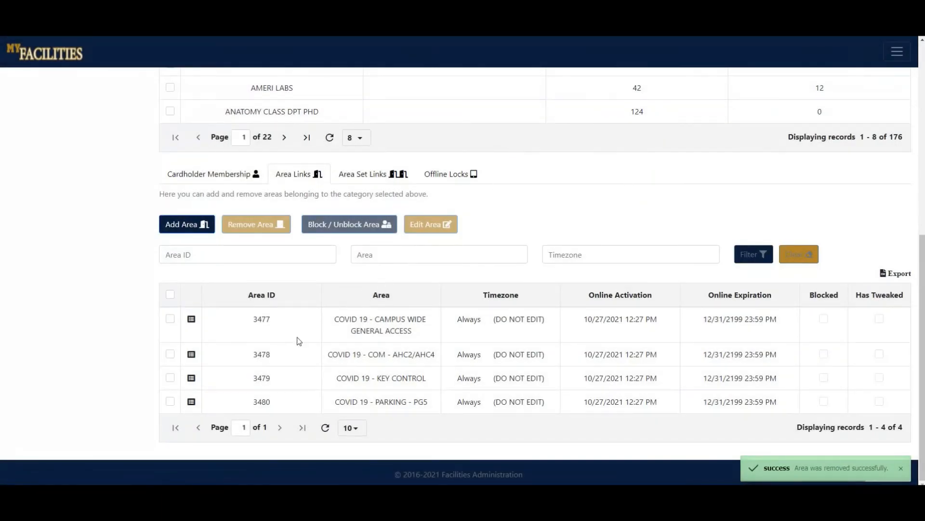
Select areas 3480 (COVID 19 - PARKING - PG5) and 3479 (COVID 19 - KEY CONTROL) and apply Unblock to both.
click(172, 404)
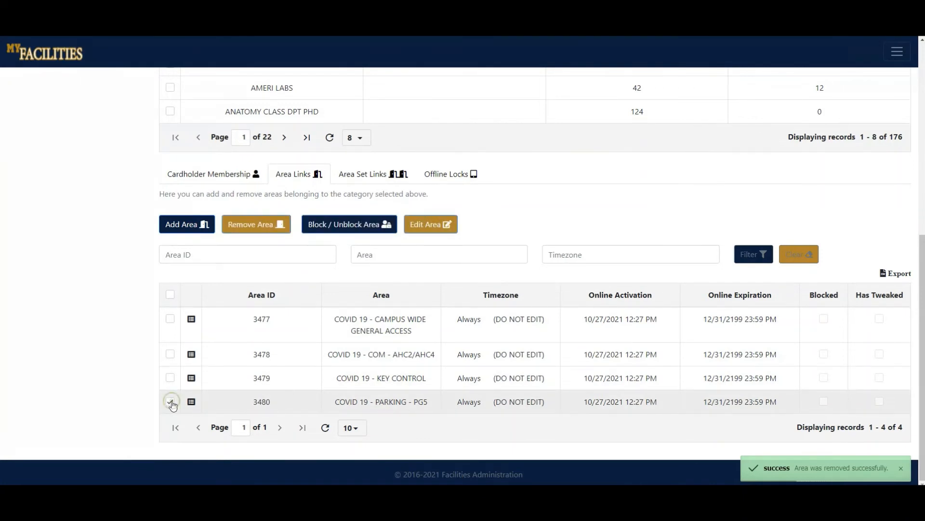
click(170, 379)
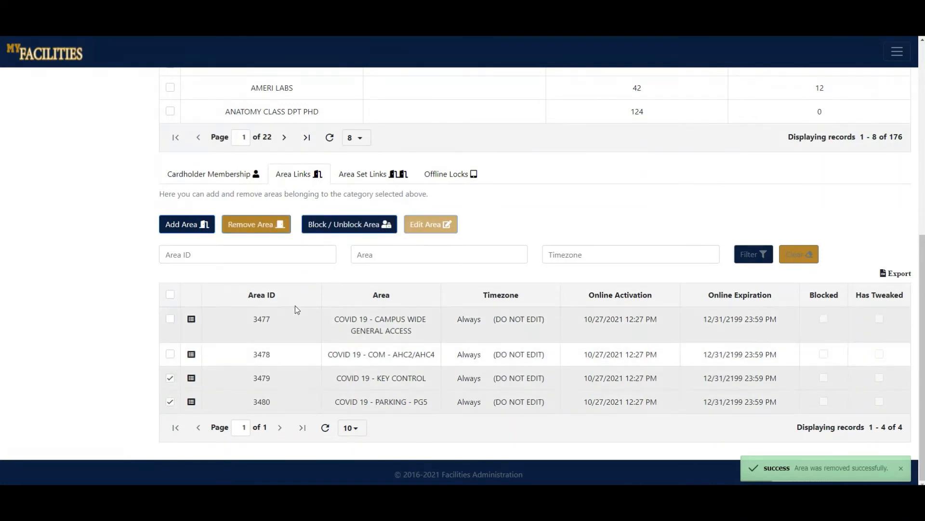
click(339, 226)
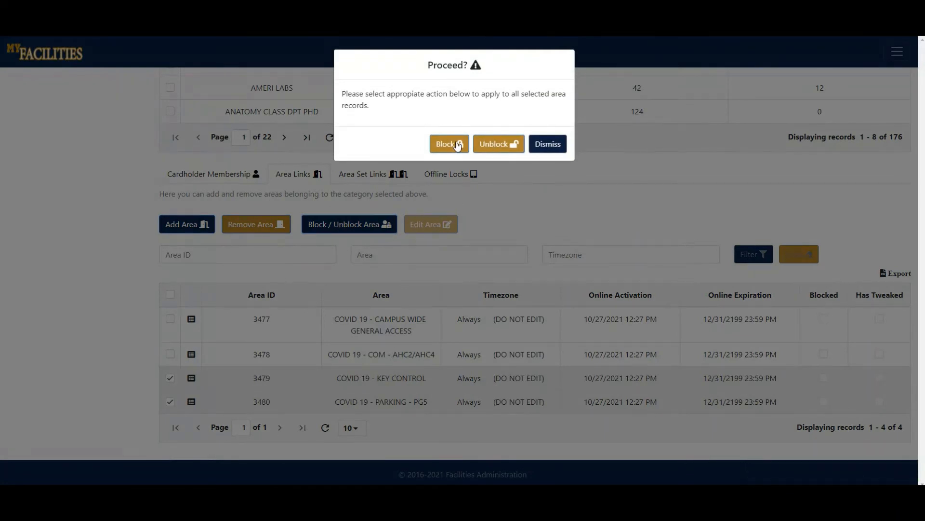
click(482, 144)
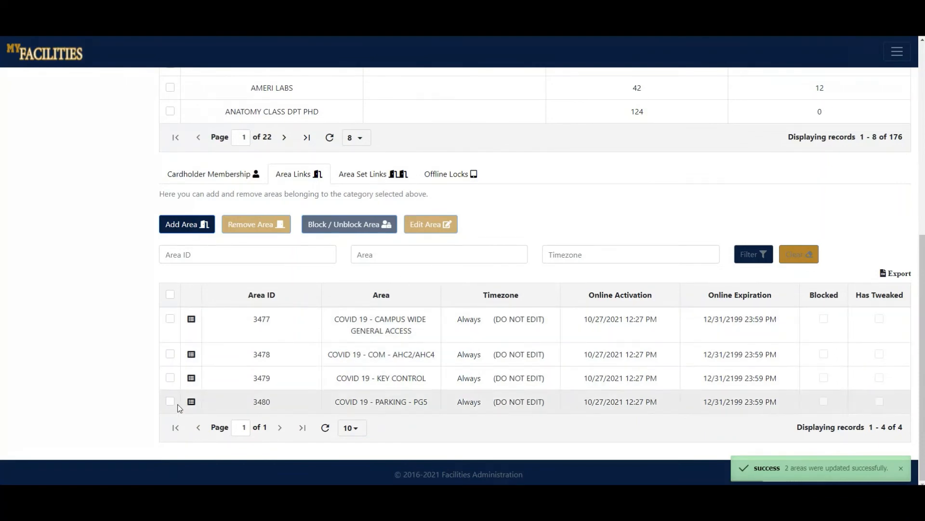
Edit area link 3479 (COVID 19 - KEY CONTROL), check its timezone choices, and update it with the Always timezone kept.
click(170, 378)
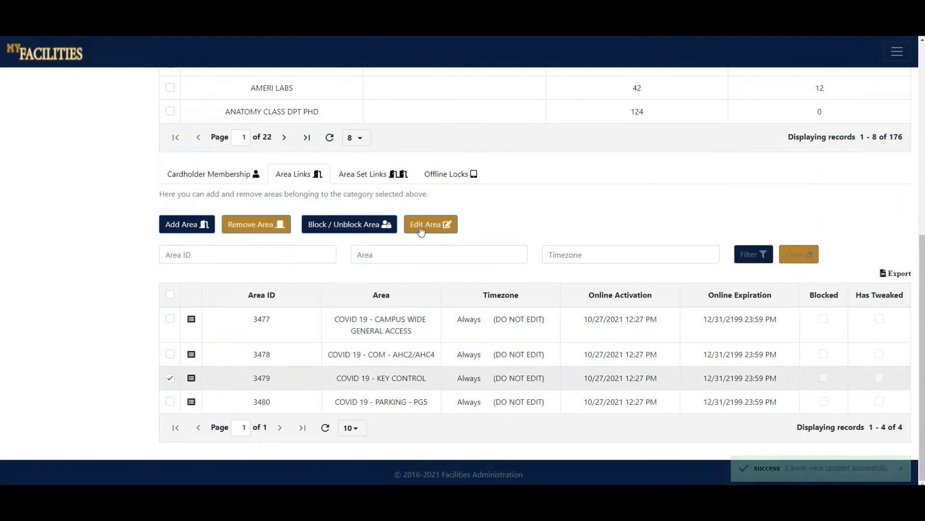
click(420, 225)
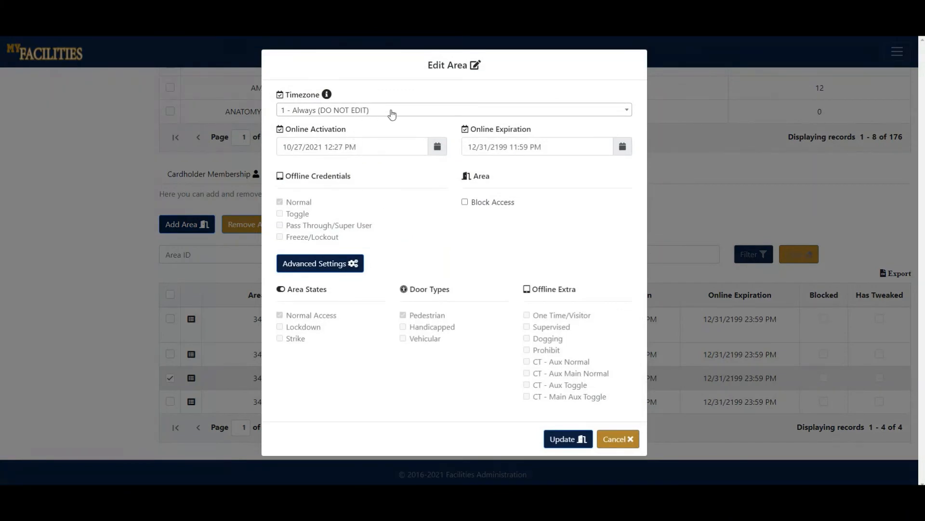
click(514, 111)
click(419, 255)
click(567, 442)
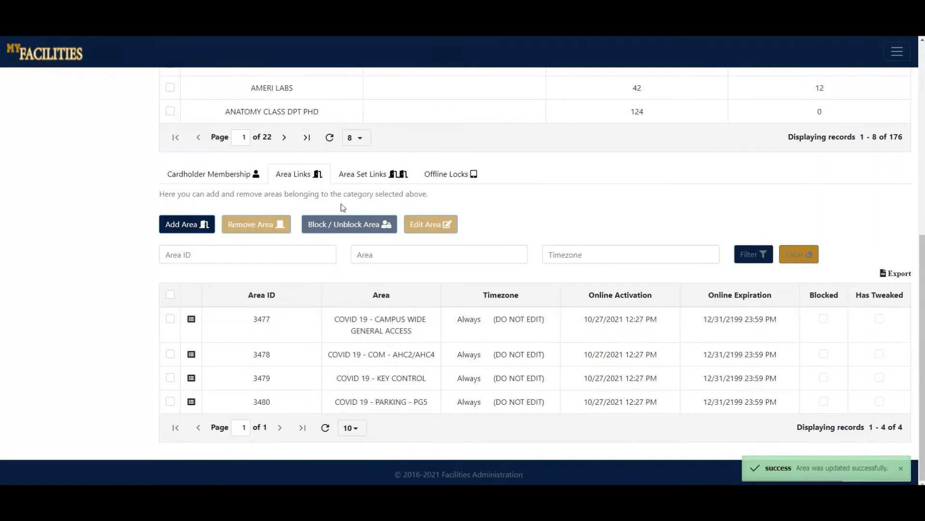
Show the category's area set links, enter "tes" as the area set filter text, and clear it again.
click(364, 178)
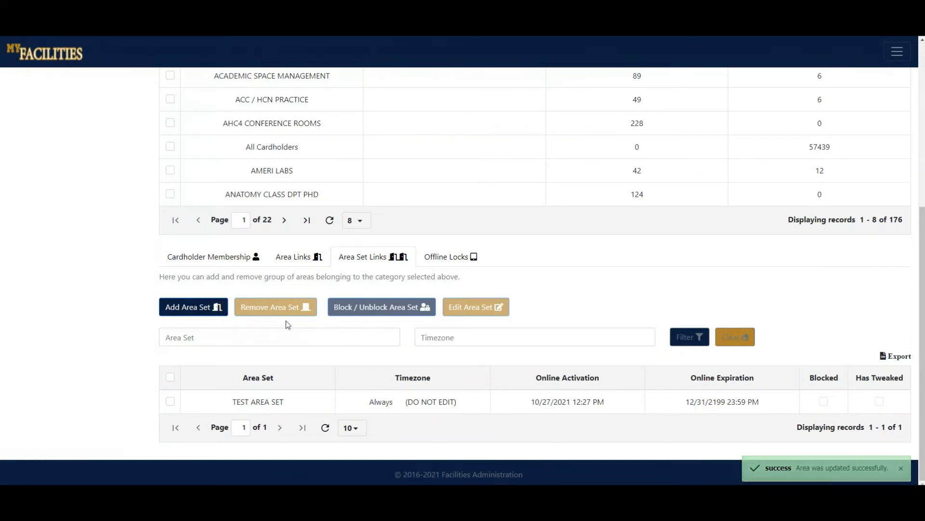
click(279, 334)
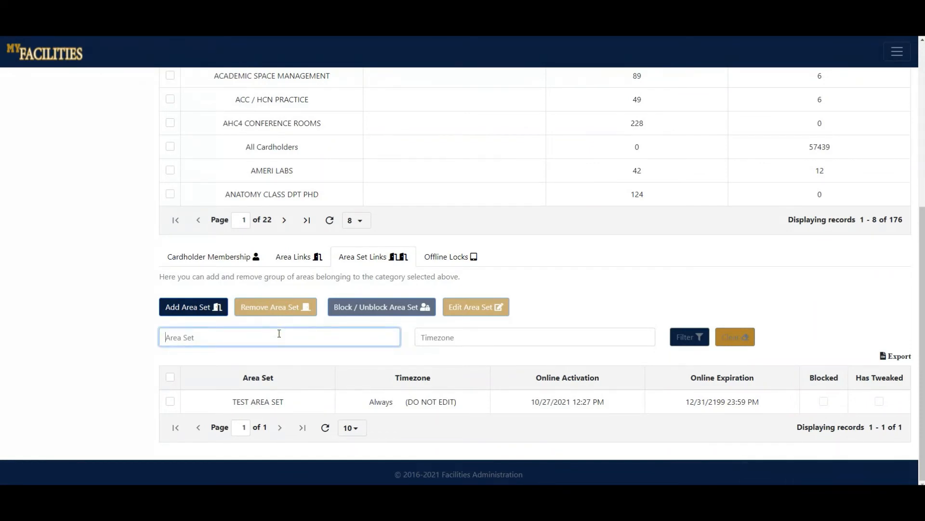
text(test)
drag(279, 333, 155, 346)
key(BackSpace)
Start adding an area set to the category and search the area set lookup for "csc".
click(205, 311)
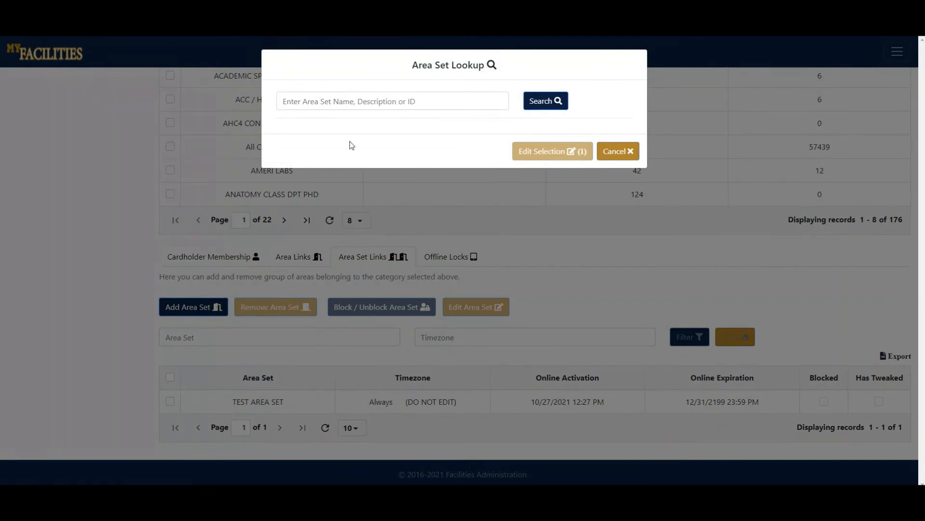
click(387, 101)
text(csc)
key(Return)
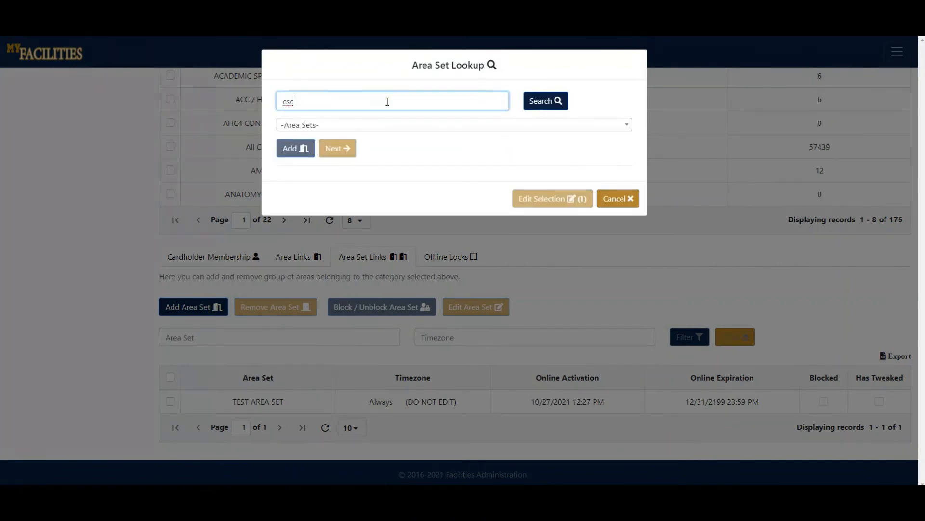
click(543, 100)
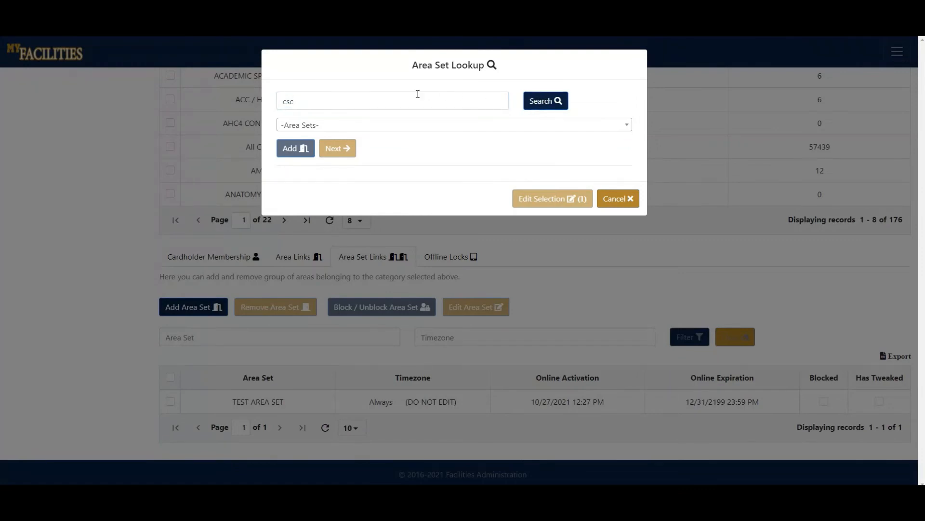
click(388, 98)
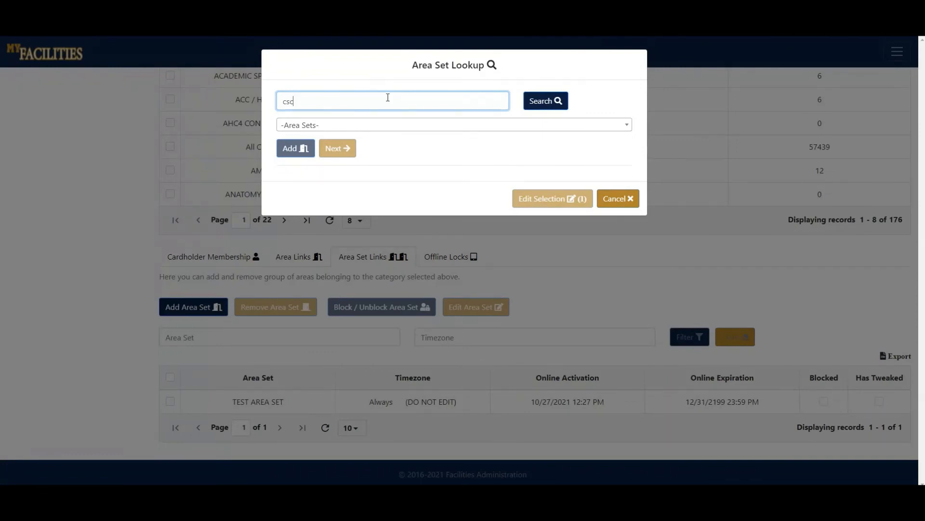
Add area sets 447 (CSC - FACILITIES ADMIN OFFICE) and 486 (CSC - TALENT MGMT & DEV.) to the pending selection.
click(378, 124)
click(377, 181)
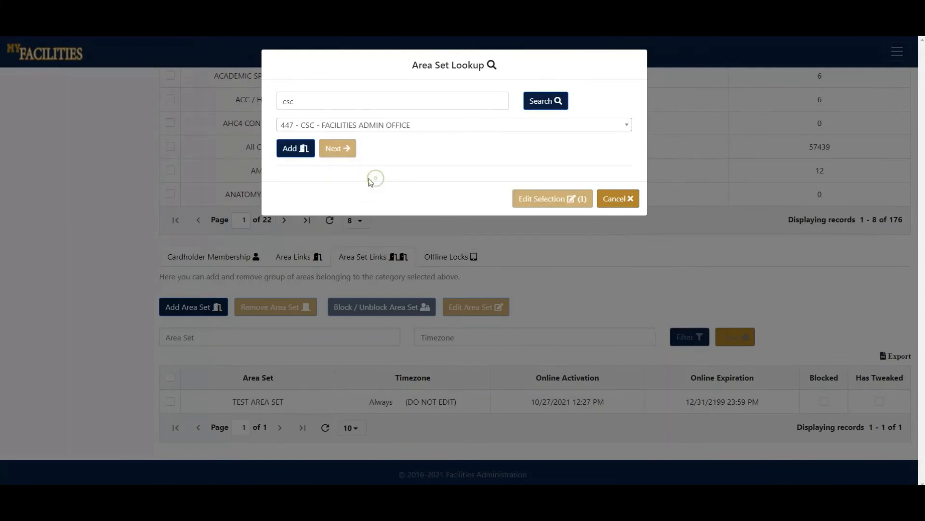
click(296, 153)
click(337, 125)
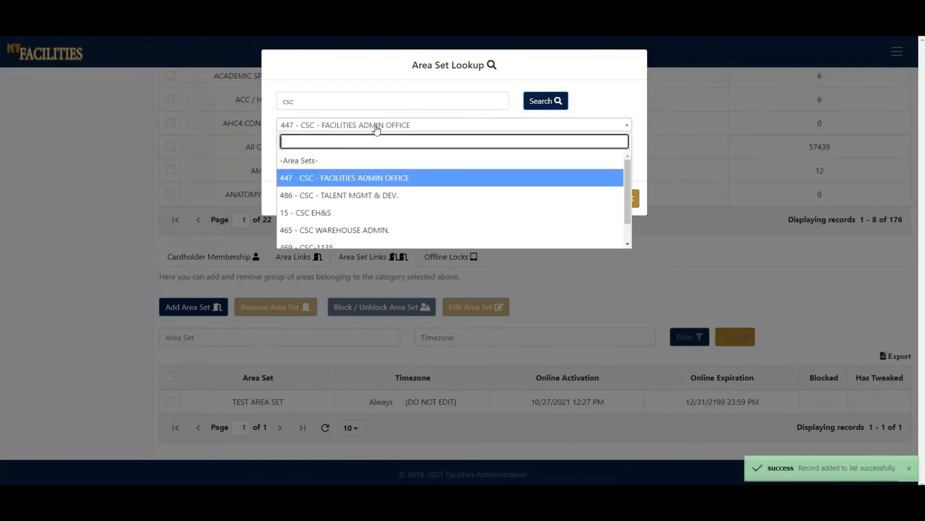
click(313, 191)
click(300, 151)
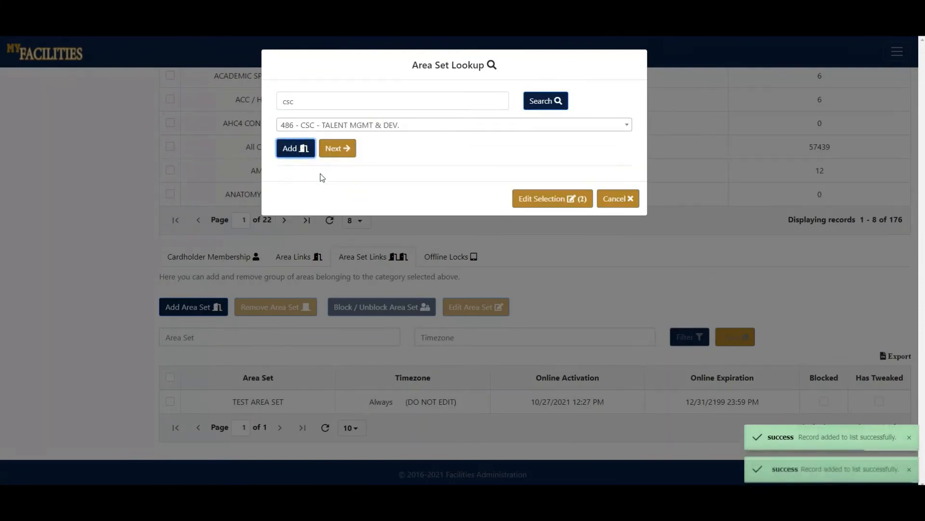
Remove area set 486 (CSC - TALENT MGMT & DEV.) from the pending selection and return to the area set lookup.
click(544, 199)
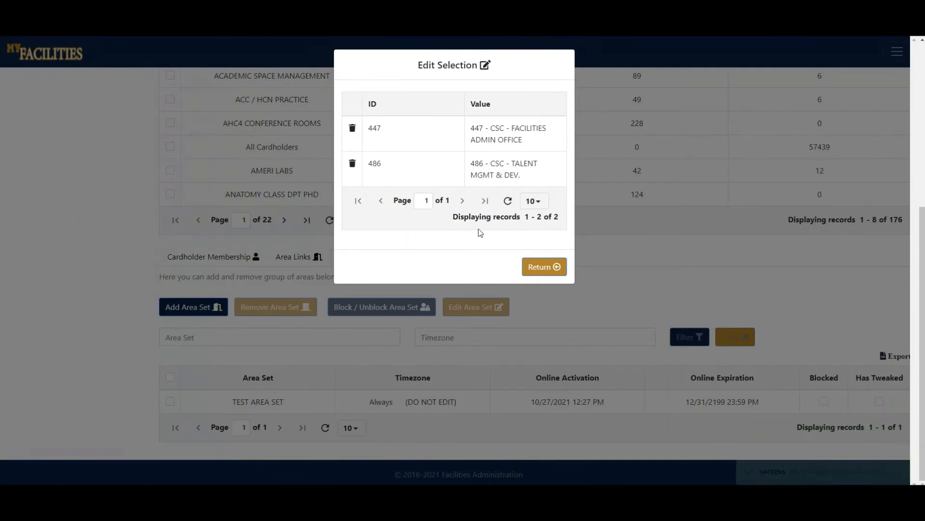
click(352, 164)
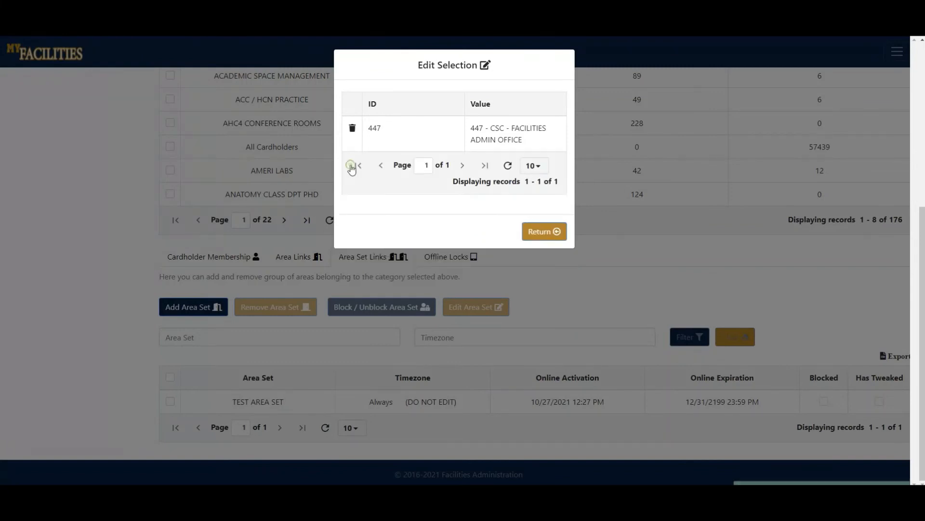
click(543, 232)
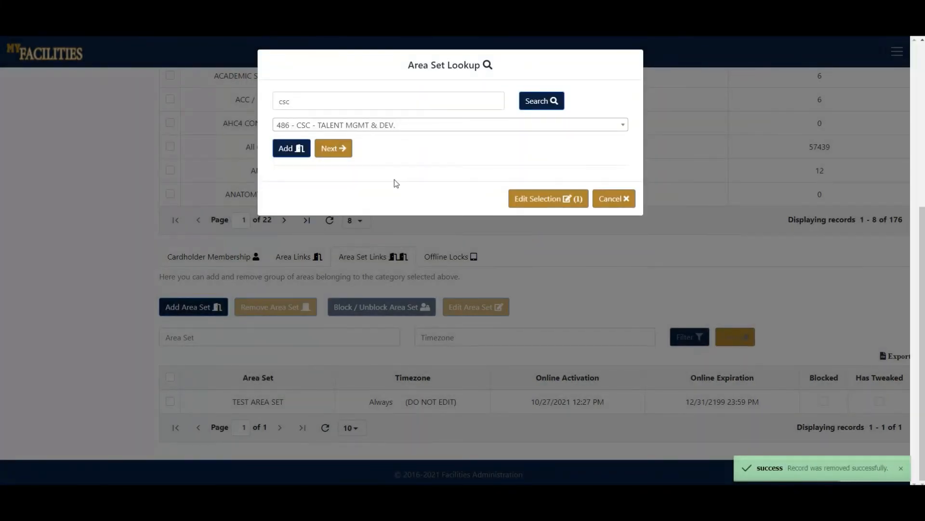
Finish adding area set 447 (CSC - FACILITIES ADMIN OFFICE) with the Always timezone, collapsing the advanced settings before finishing.
click(336, 151)
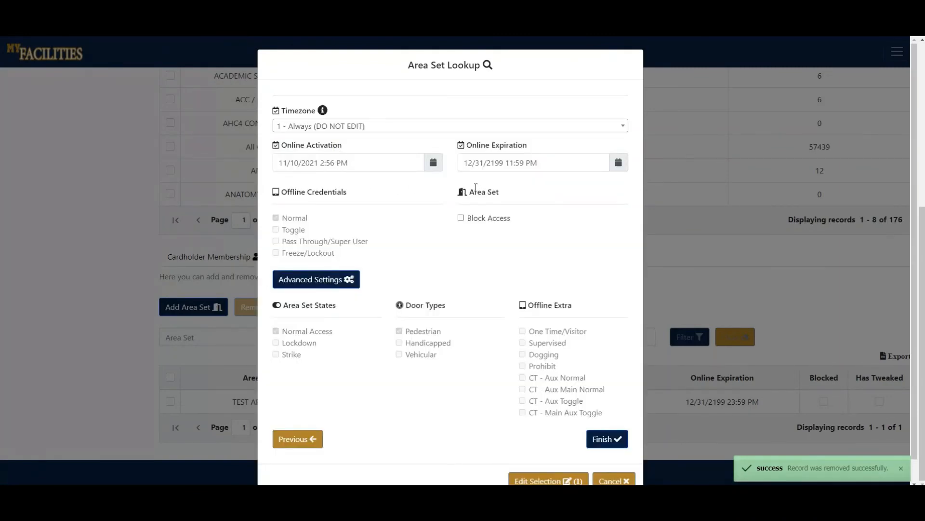
scroll(484, 189, down, 1)
click(349, 256)
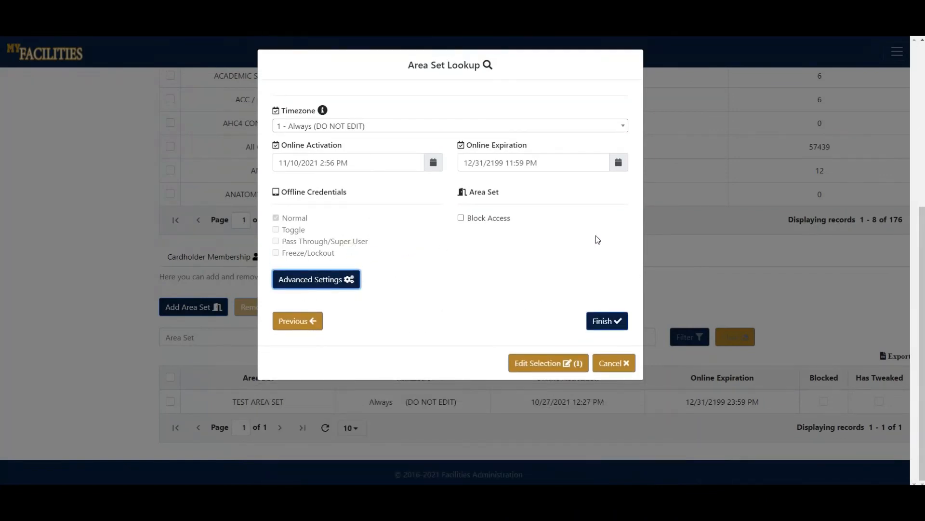
click(603, 322)
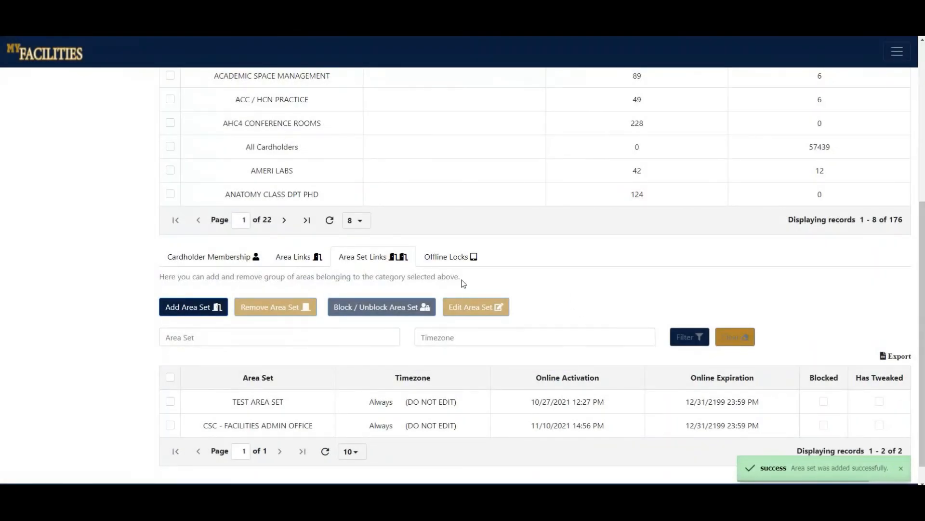
Remove the CSC - FACILITIES ADMIN OFFICE area set from the category and confirm the removal.
scroll(463, 282, down, 1)
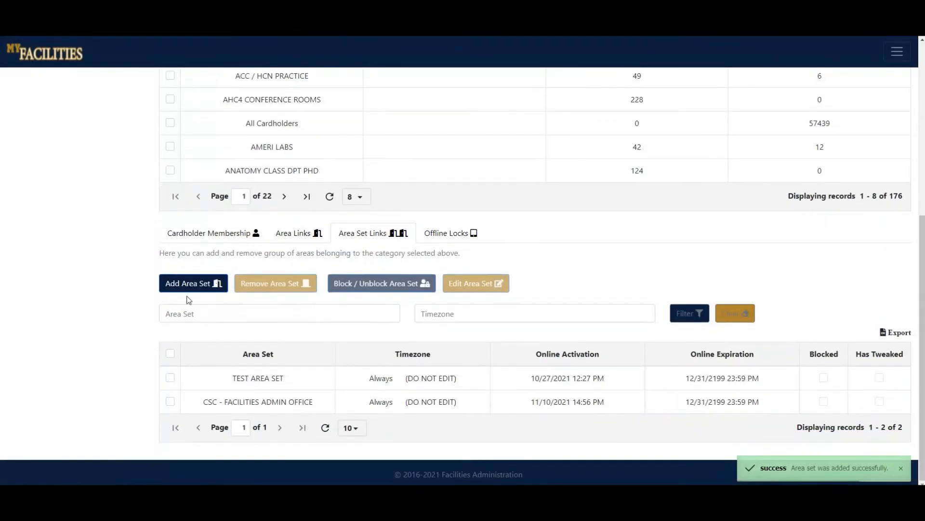
click(171, 407)
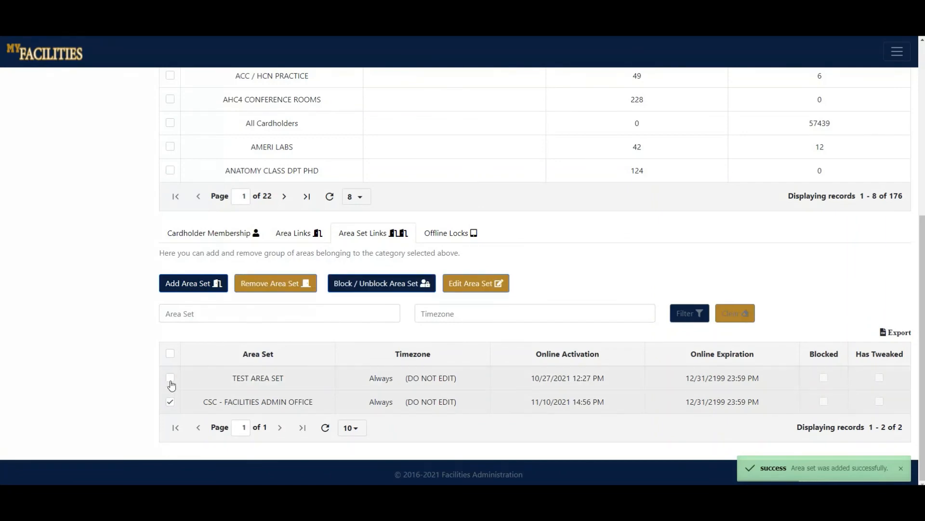
click(267, 286)
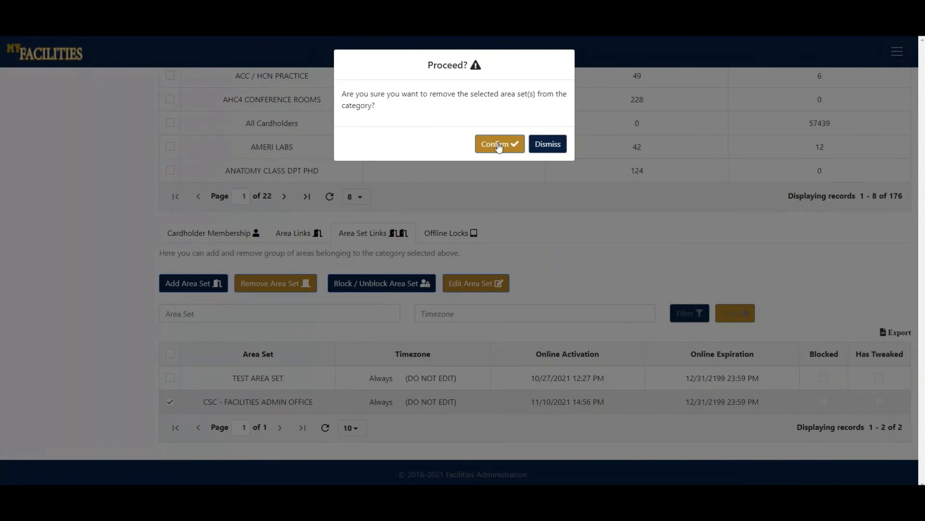
click(498, 145)
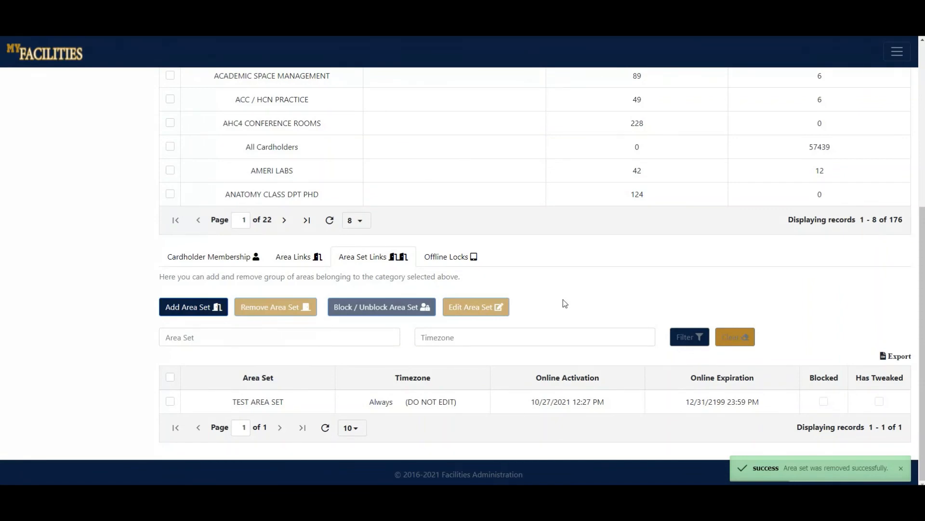
Block the TEST AREA SET link in the category's area set links.
click(170, 402)
click(392, 310)
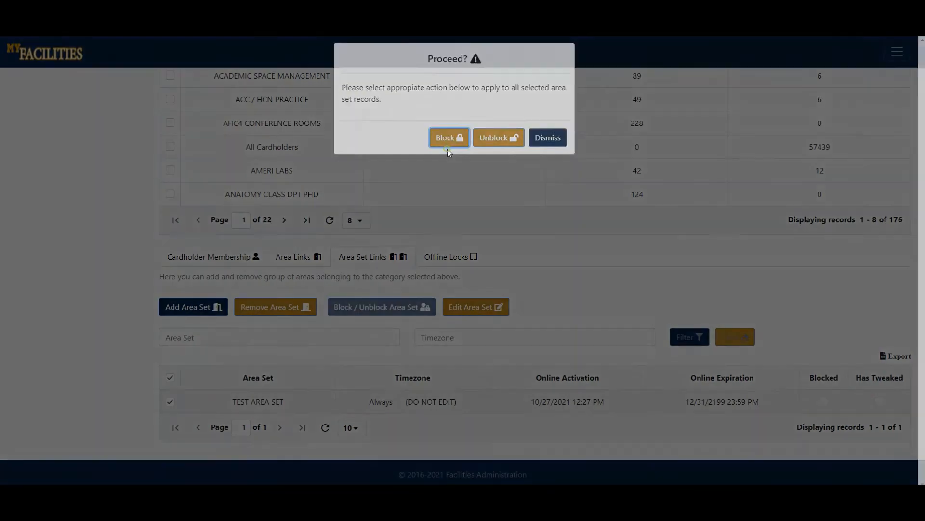
click(447, 140)
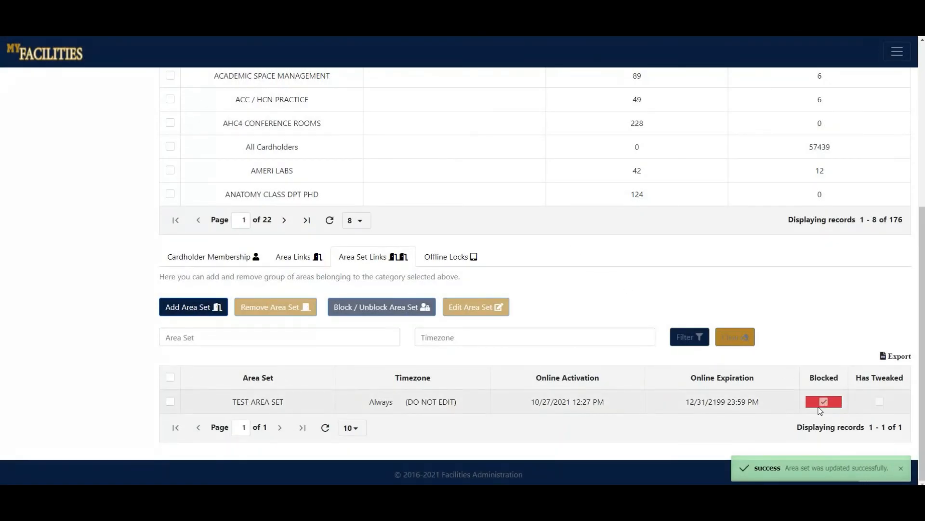
Edit the TEST AREA SET link to turn off Block Access and update it.
click(171, 404)
click(494, 304)
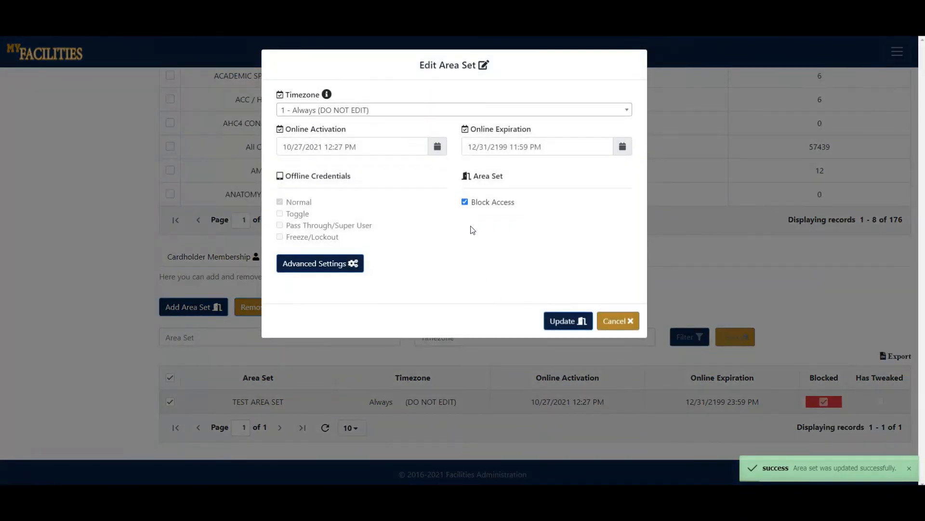
click(465, 202)
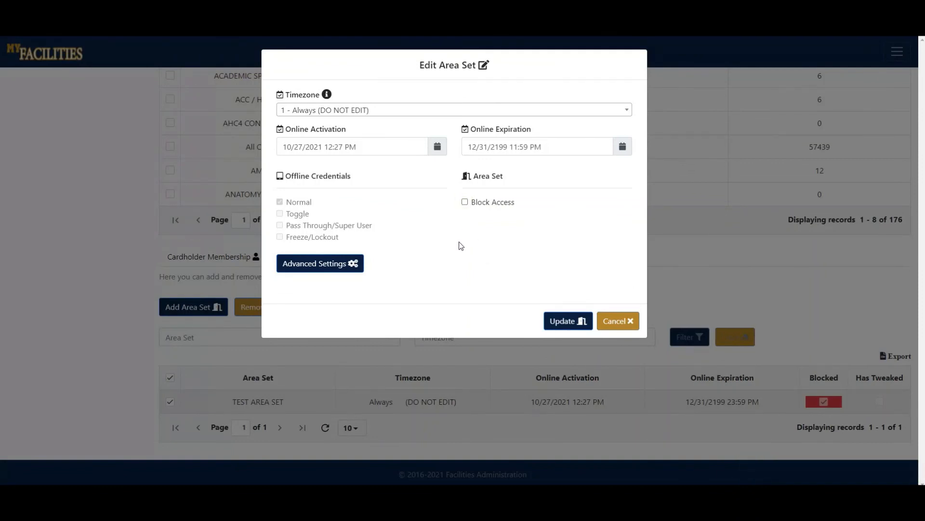
click(565, 322)
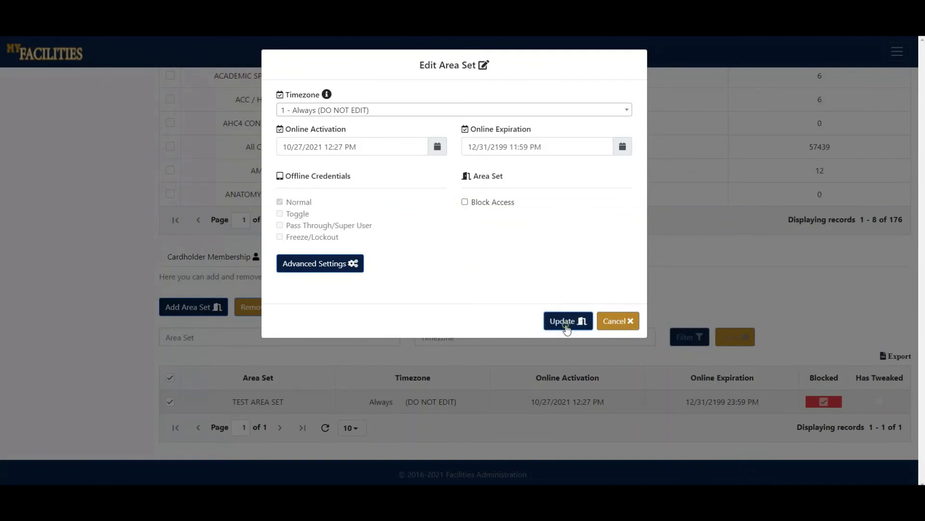